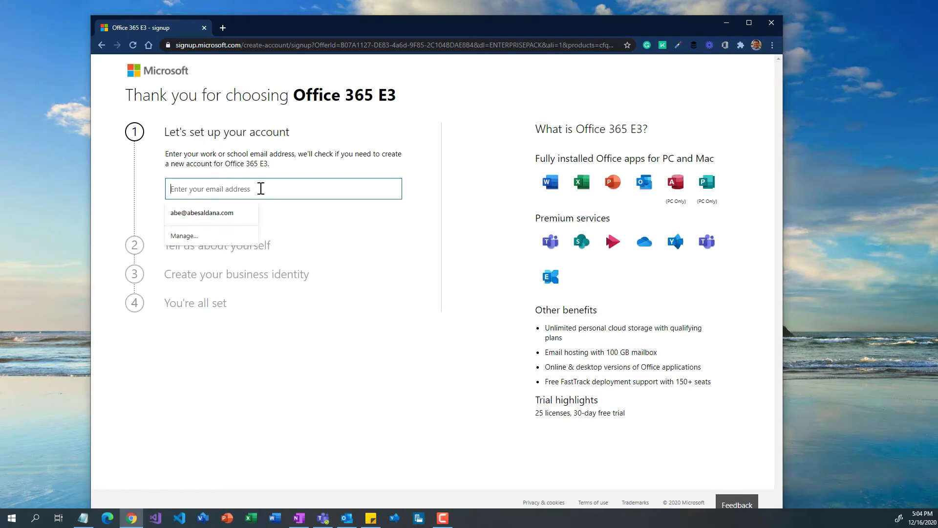
- Submit the work email address for the Office 365 E3 trial and choose to create a new account instead of signing in
{"action": "left_click", "coordinate": [236, 211]}
{"action": "left_click", "coordinate": [202, 215]}
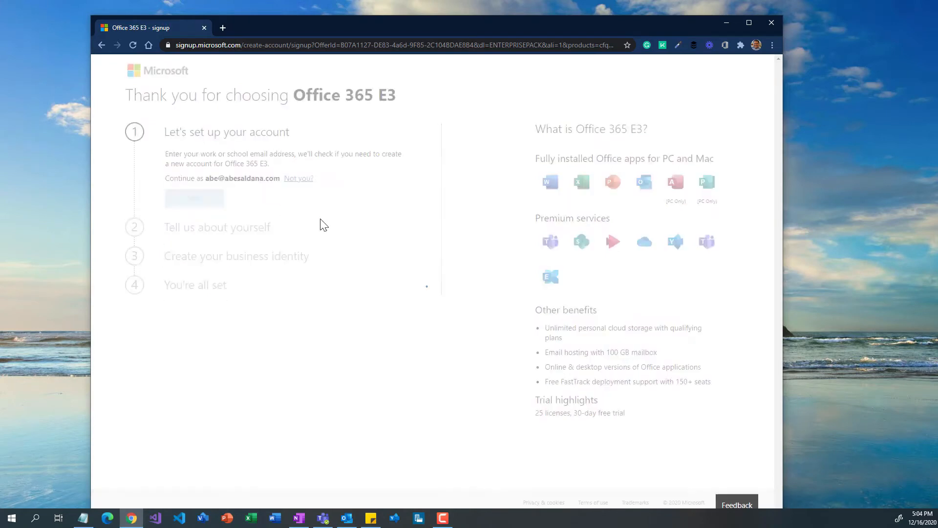
{"action": "left_click", "coordinate": [218, 222]}
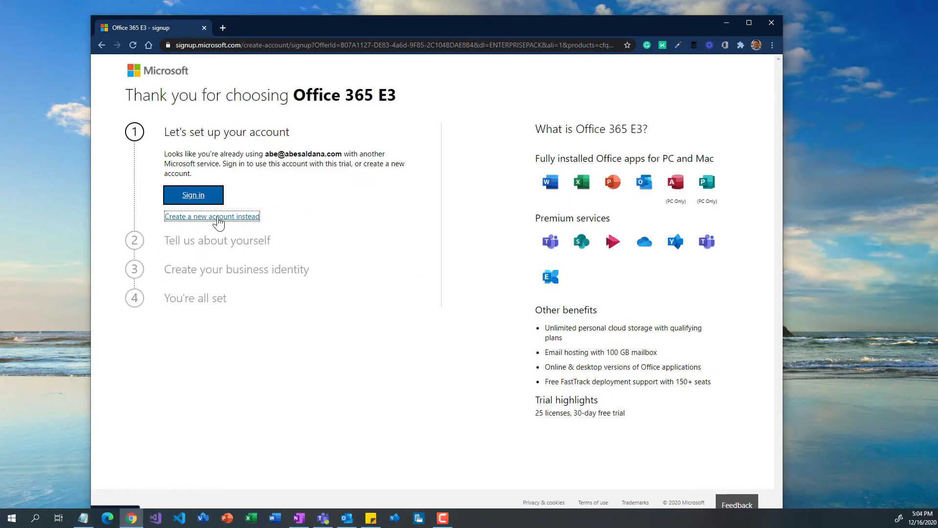
{"action": "left_click", "coordinate": [205, 211]}
{"action": "left_click", "coordinate": [198, 237]}
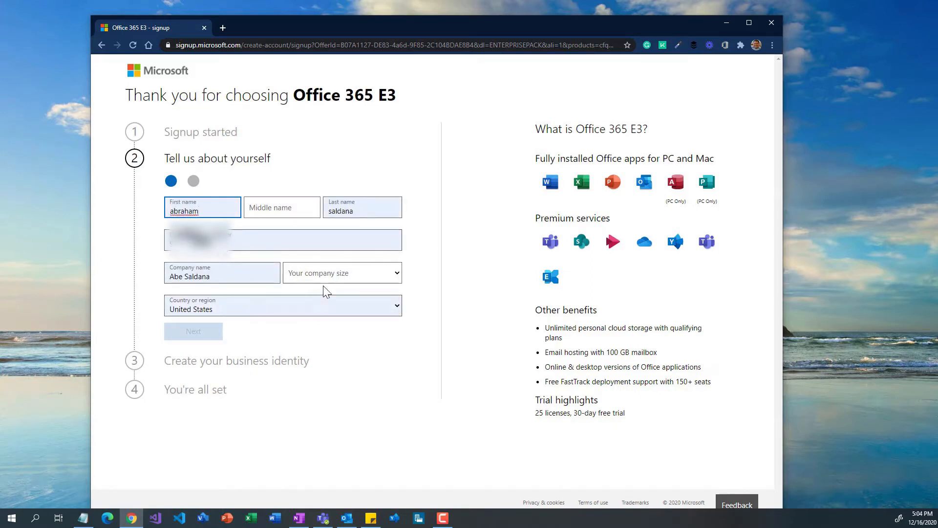
- Complete the personal details with a company size of 1 person and request a verification code by text message
{"action": "left_click", "coordinate": [369, 273]}
{"action": "left_click", "coordinate": [325, 293]}
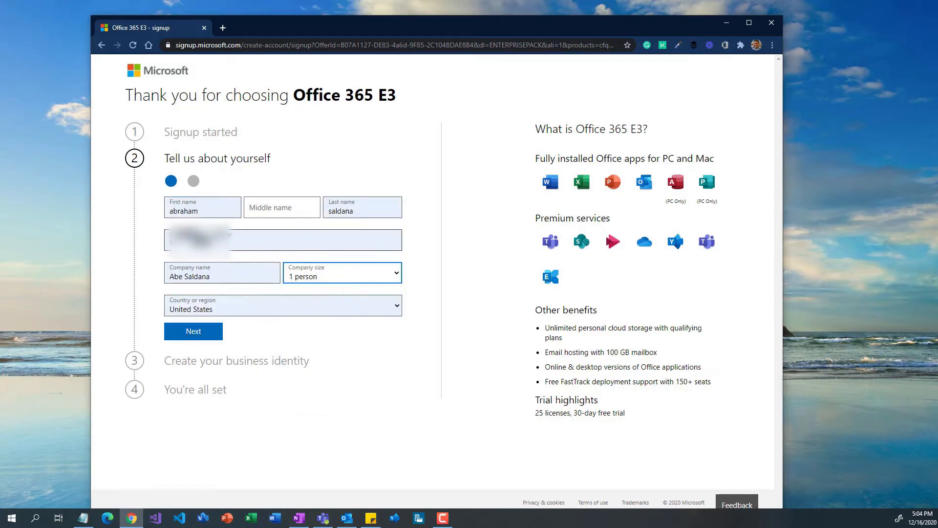
{"action": "left_click", "coordinate": [206, 333]}
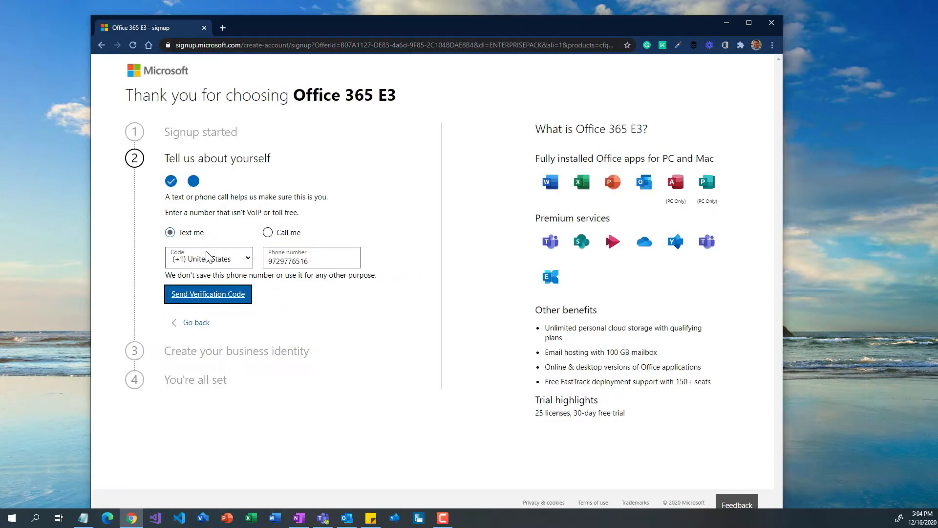
{"action": "left_click", "coordinate": [225, 301]}
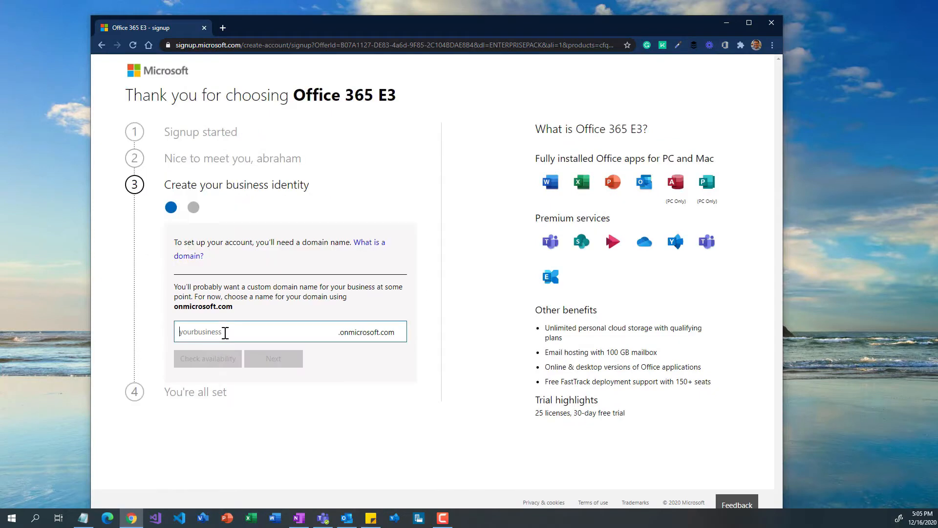
- Check the availability of the domain name RTW13SchoolTrial under onmicrosoft.com and continue with it
{"action": "type", "text": "RTW13SchoolTrial"}
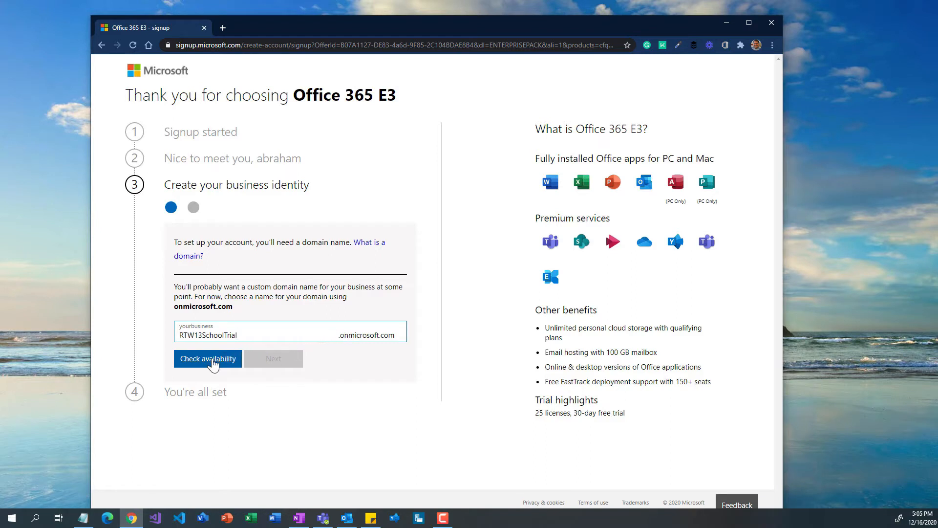
{"action": "left_click", "coordinate": [213, 364]}
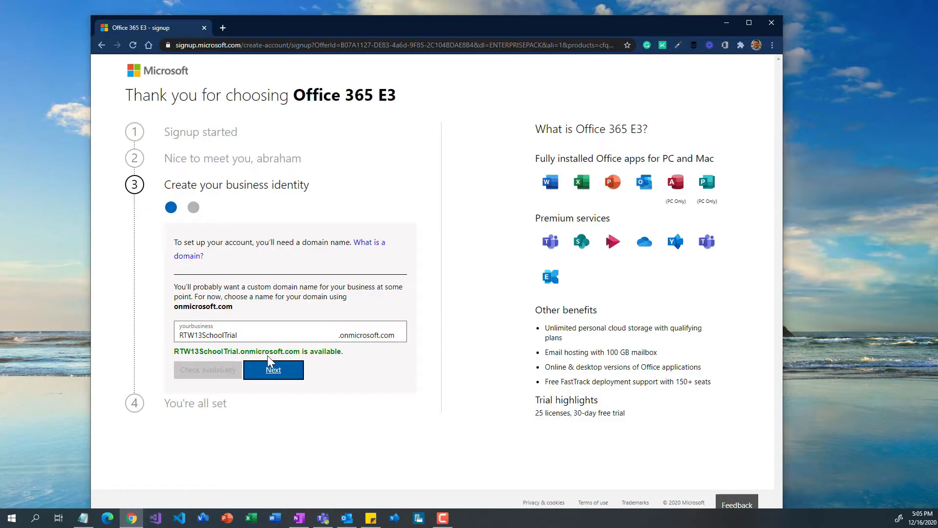
{"action": "left_click", "coordinate": [274, 370]}
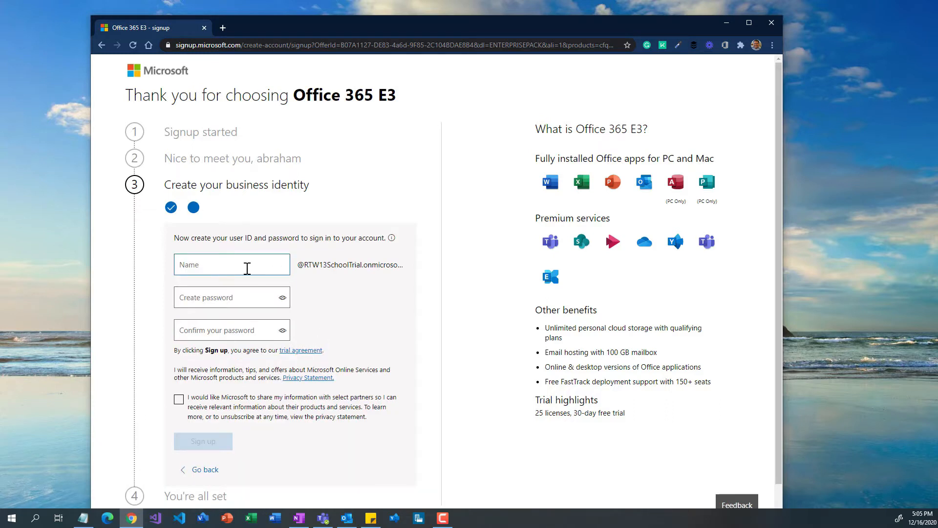
- Create the user ID Admin, enter and confirm the account password, and submit the sign-up
{"action": "type", "text": "Admin"}
{"action": "left_click", "coordinate": [248, 298]}
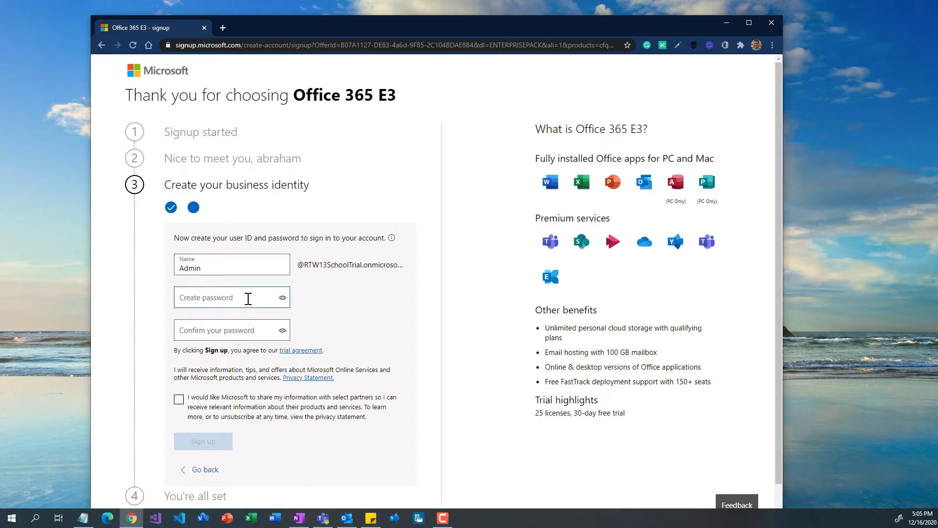
{"action": "type", "text": "••"}
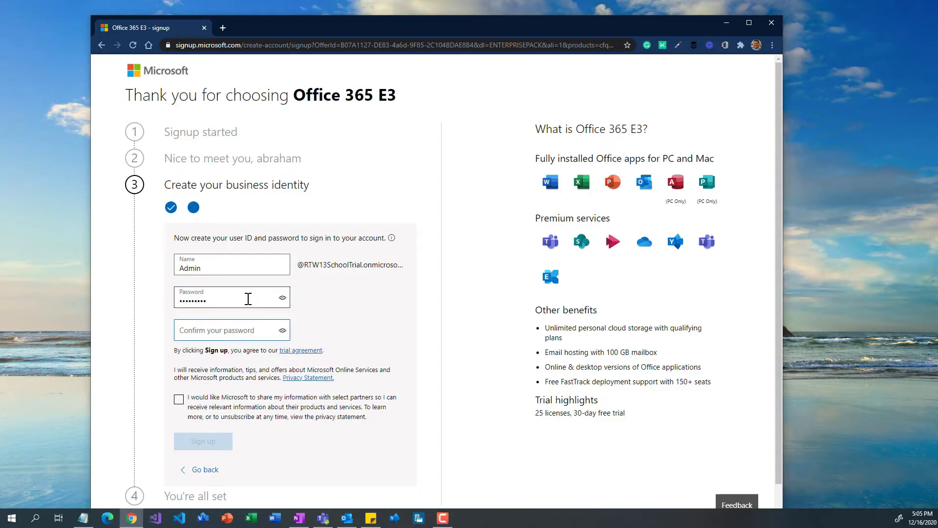
{"action": "key", "text": "Tab"}
{"action": "type", "text": "•••••••••"}
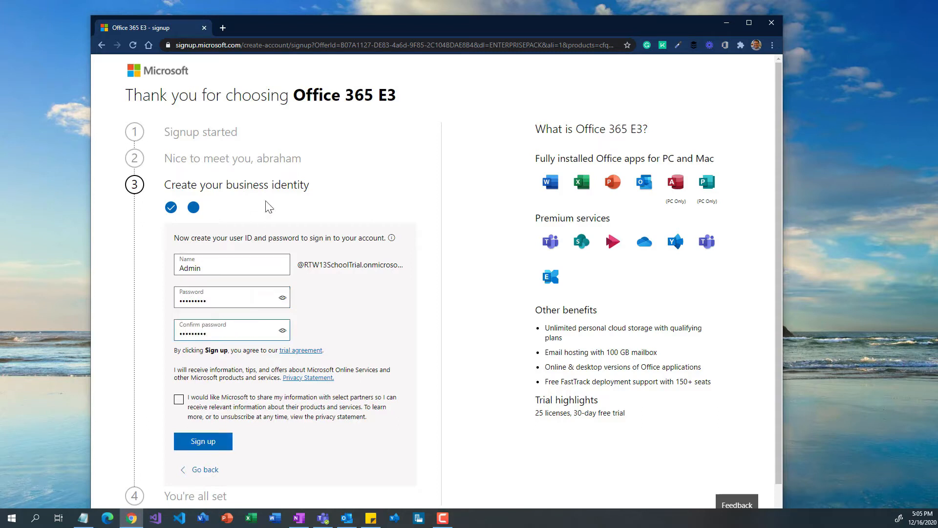
{"action": "scroll", "coordinate": [367, 345], "scroll_direction": "down", "scroll_amount": 1}
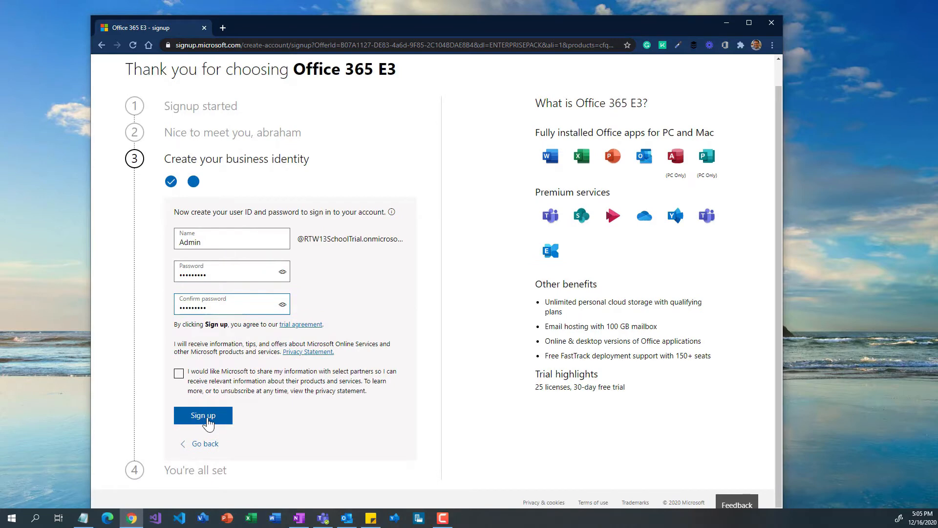
{"action": "left_click", "coordinate": [204, 416]}
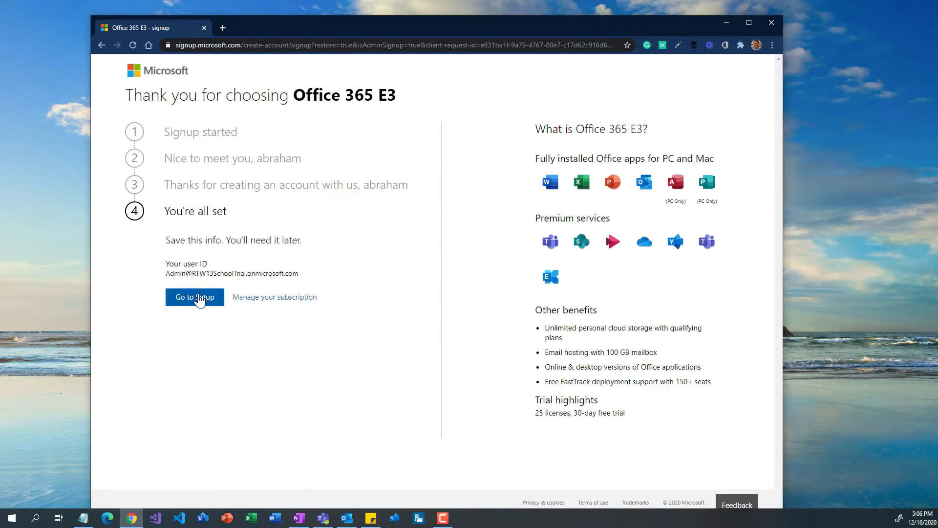
- Go to the trial's setup and sign in with the new RTW13SchoolTrial admin account
{"action": "left_click", "coordinate": [199, 298]}
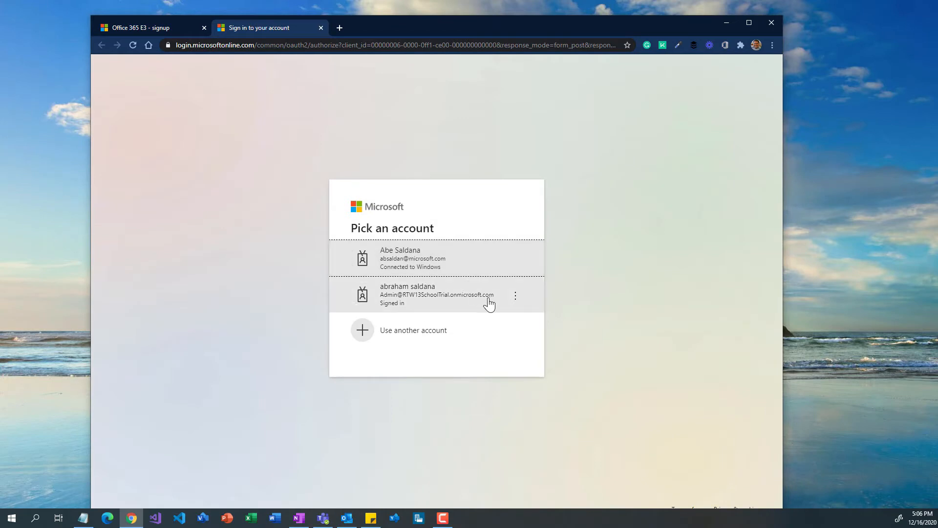
{"action": "left_click", "coordinate": [438, 303]}
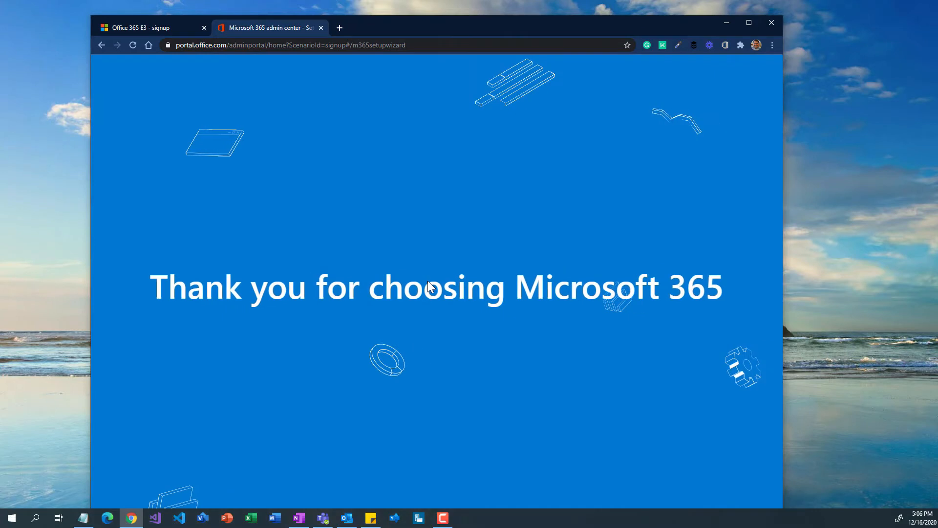
{"action": "left_click_drag", "start_coordinate": [495, 25], "coordinate": [497, 11]}
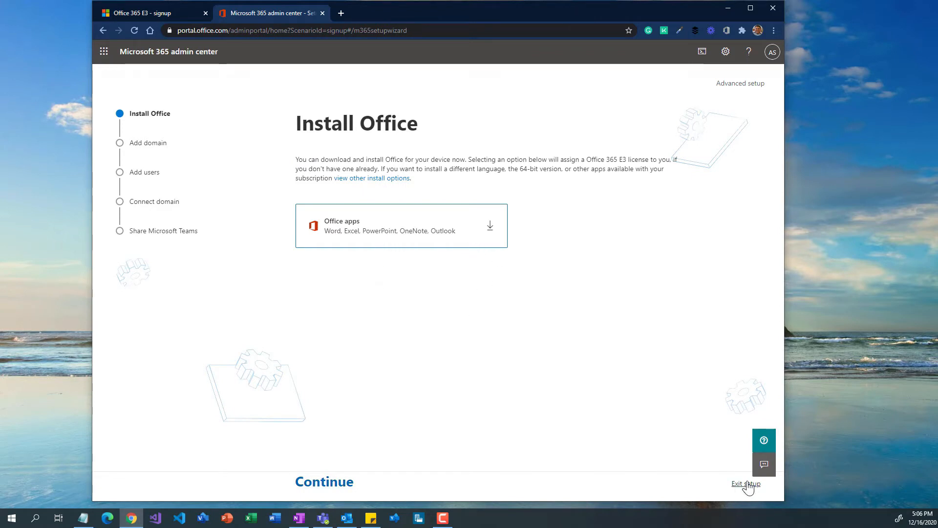
- Exit the guided setup, giving the reason "I'm not ready to complete setup."
{"action": "left_click", "coordinate": [744, 483]}
{"action": "left_click", "coordinate": [436, 285]}
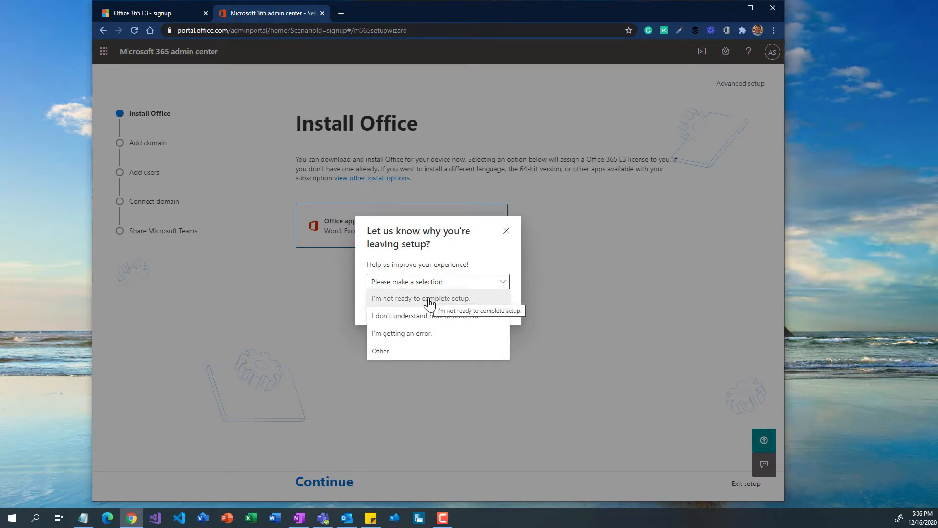
{"action": "left_click", "coordinate": [429, 304]}
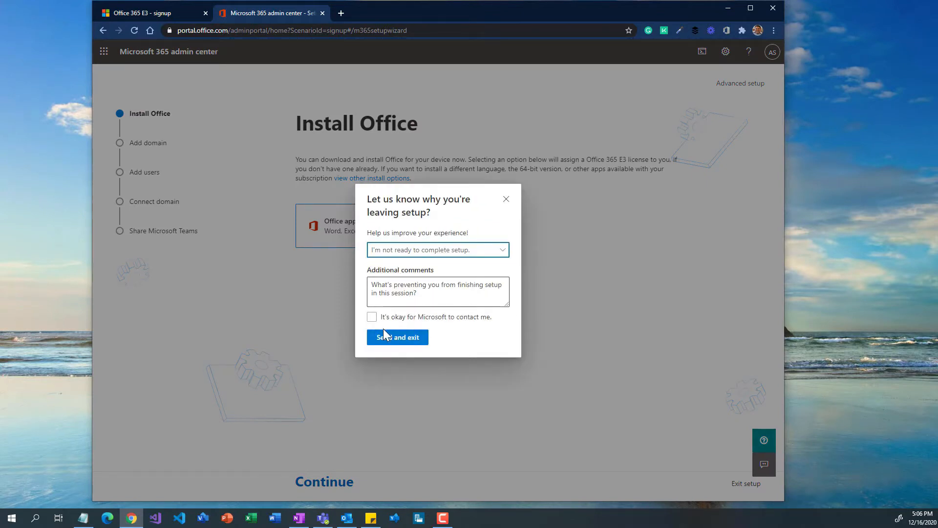
{"action": "left_click", "coordinate": [393, 342]}
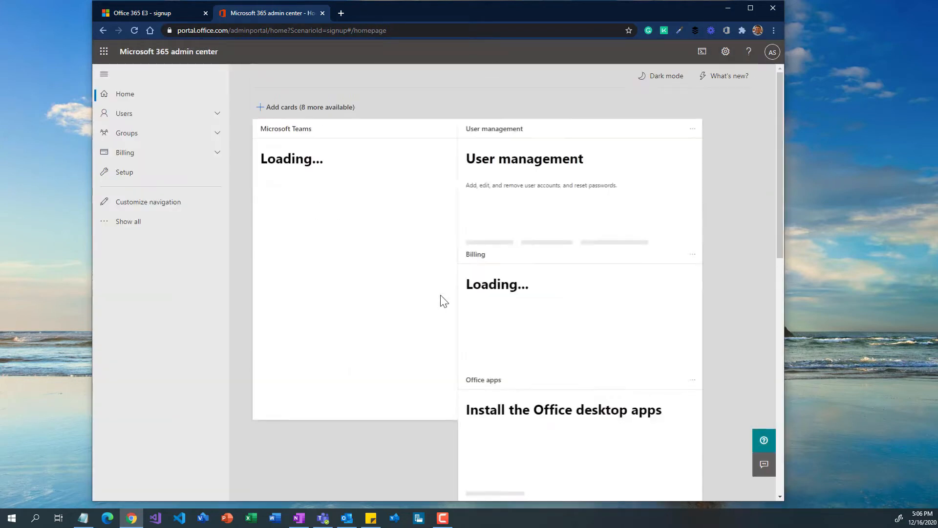
- Open the Purchase services catalog from the billing section of the admin center
{"action": "left_click", "coordinate": [129, 117]}
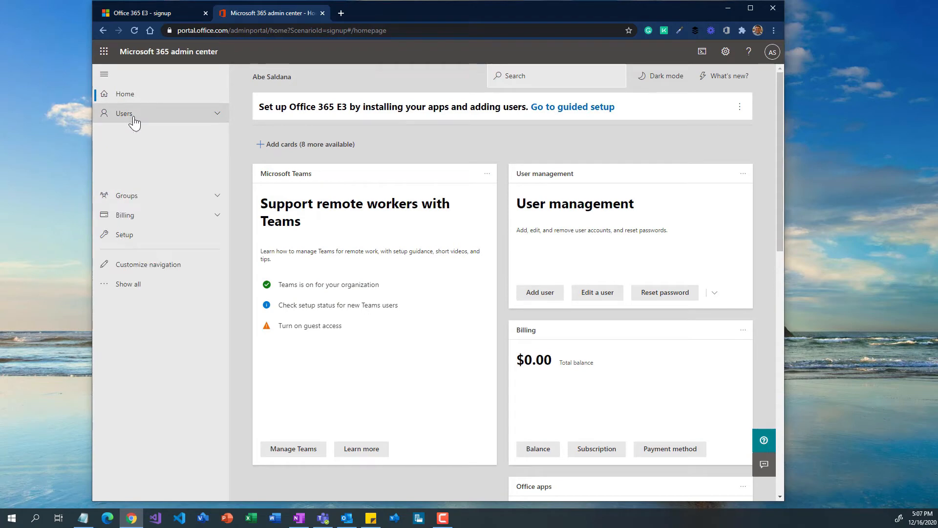
{"action": "left_click", "coordinate": [187, 224]}
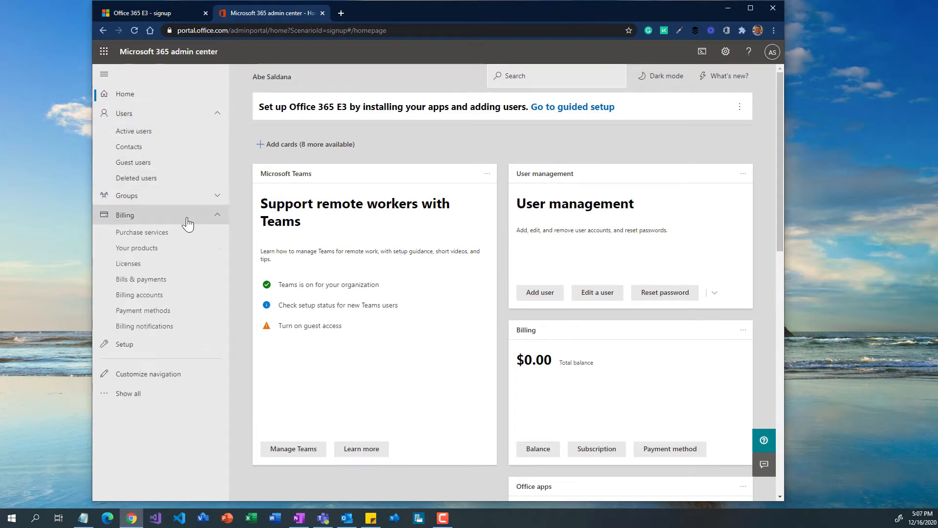
{"action": "left_click", "coordinate": [167, 238]}
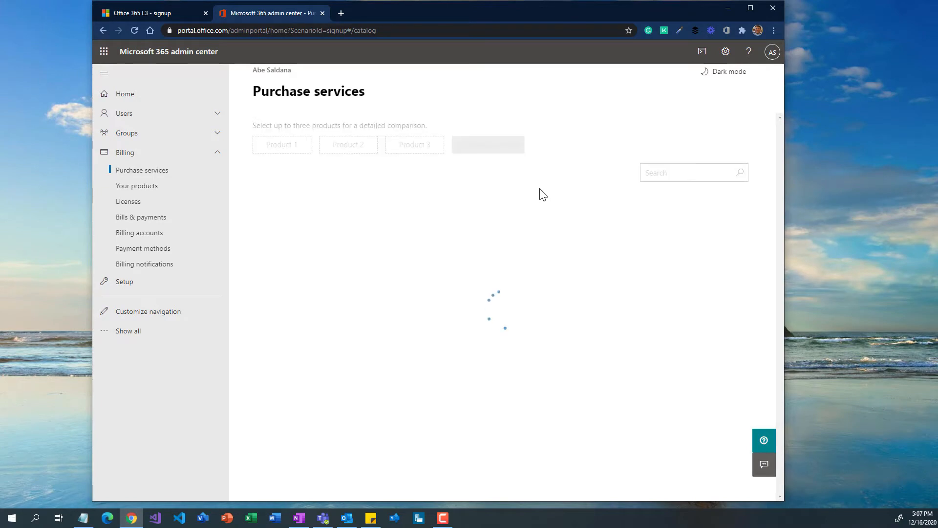
- Find the Power Apps per user plan among the business apps and order its free trial
{"action": "scroll", "coordinate": [547, 215], "scroll_direction": "down", "scroll_amount": 2}
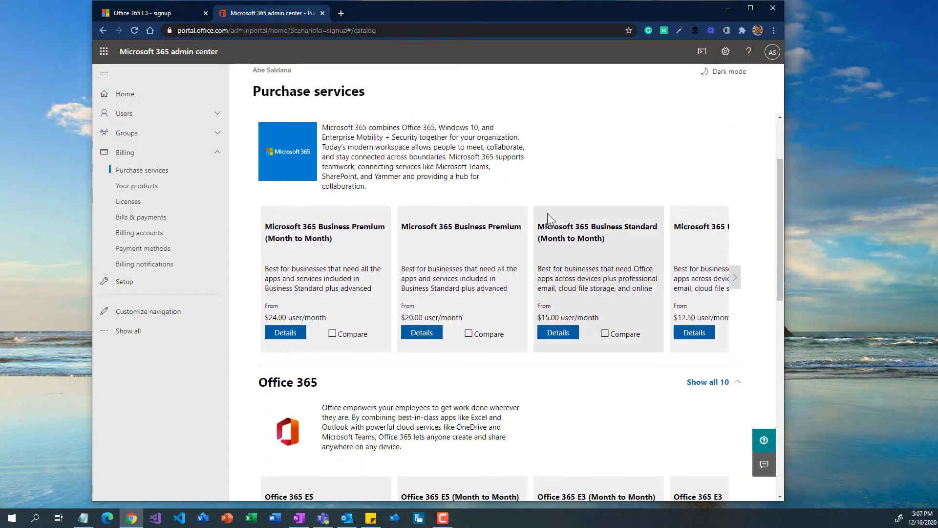
{"action": "scroll", "coordinate": [547, 213], "scroll_direction": "down", "scroll_amount": 9}
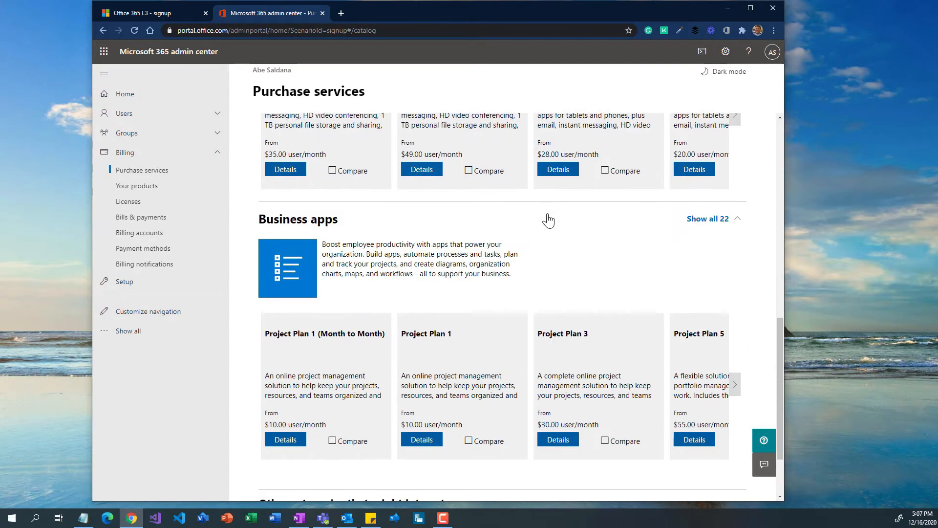
{"action": "scroll", "coordinate": [549, 221], "scroll_direction": "down", "scroll_amount": 1}
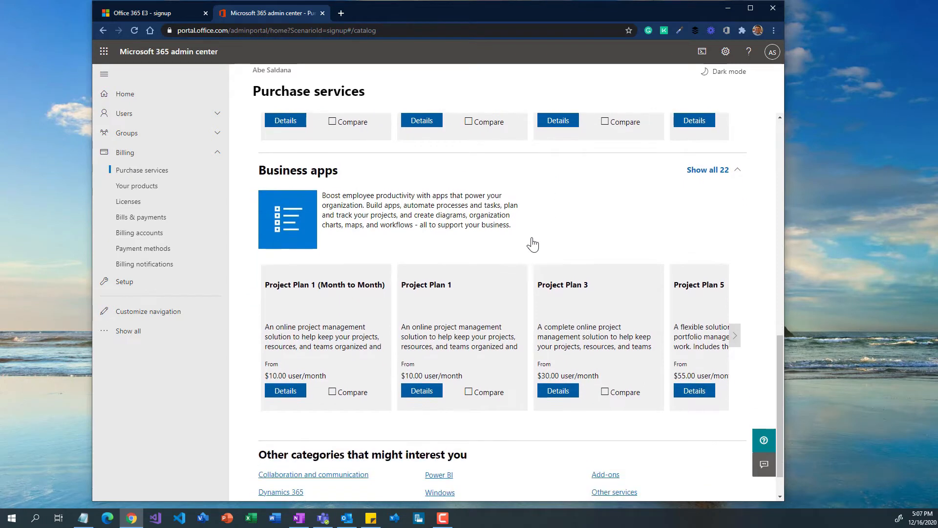
{"action": "left_click", "coordinate": [738, 339]}
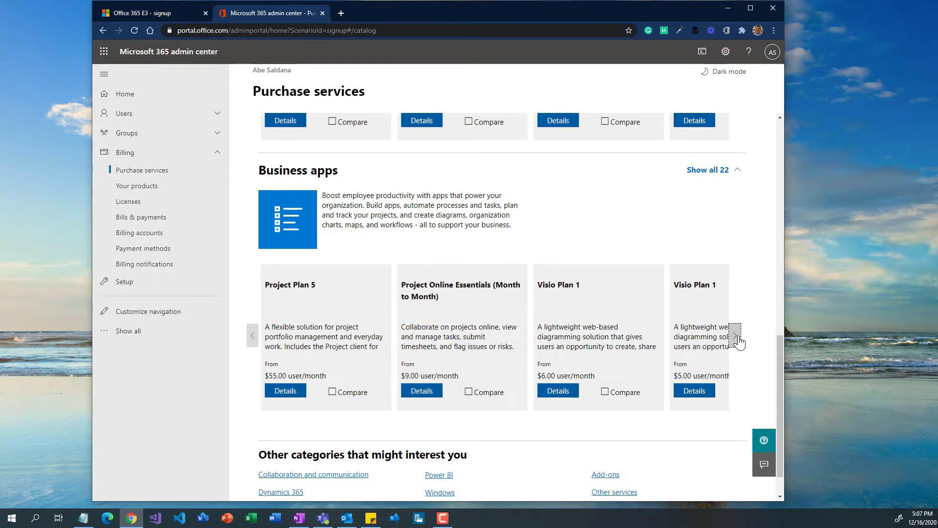
{"action": "left_click", "coordinate": [738, 340]}
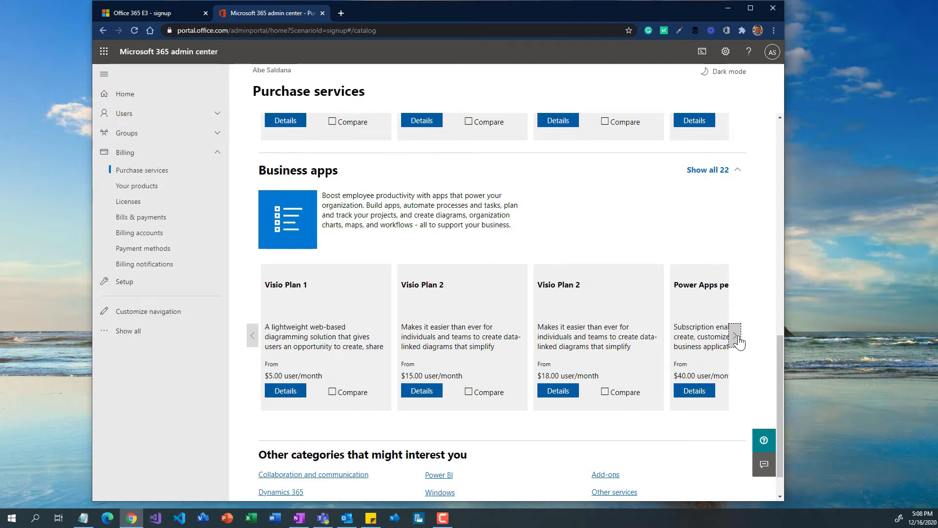
{"action": "left_click", "coordinate": [738, 339]}
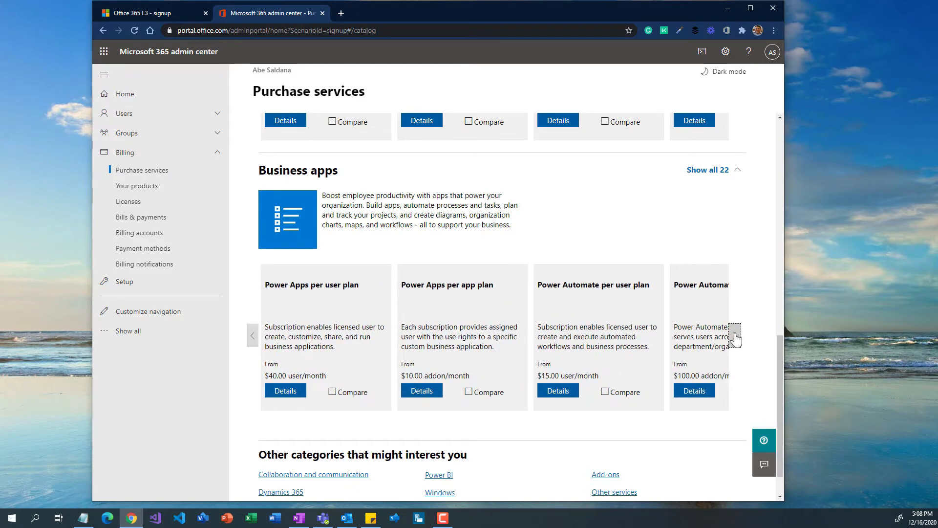
{"action": "left_click", "coordinate": [317, 326]}
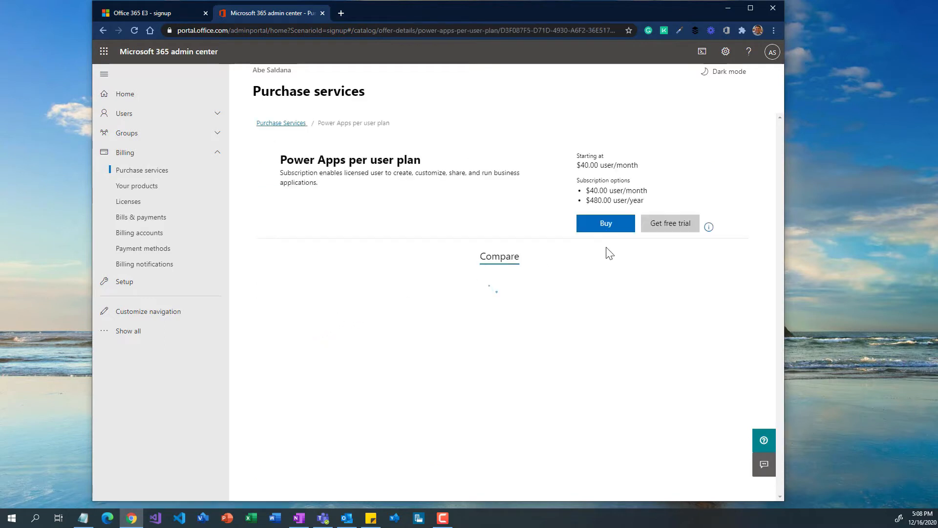
{"action": "left_click", "coordinate": [668, 231]}
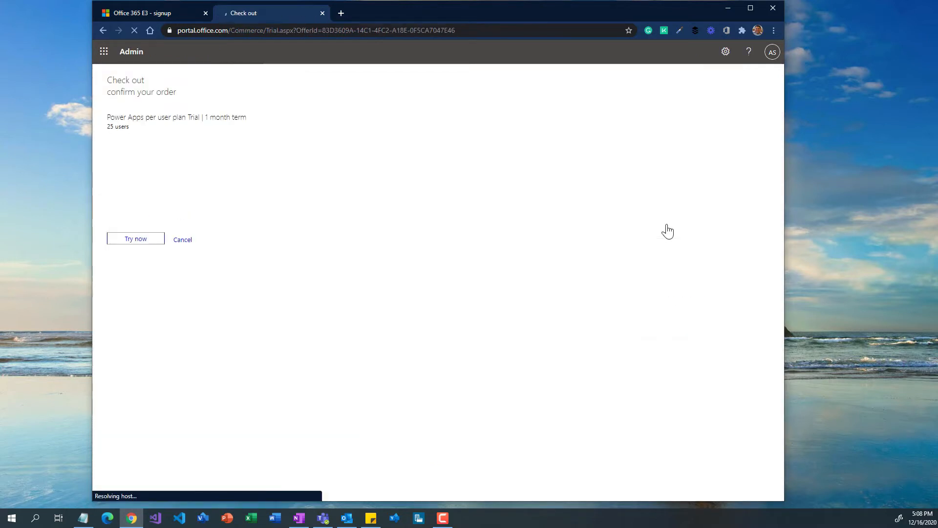
{"action": "left_click", "coordinate": [141, 239]}
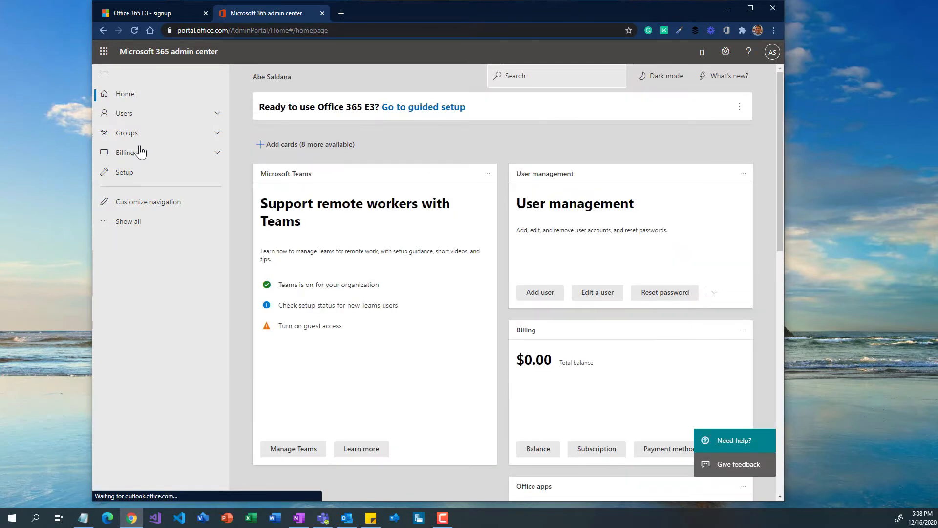
- Open the product license settings of the trial's admin user from the active users list
{"action": "left_click", "coordinate": [147, 123]}
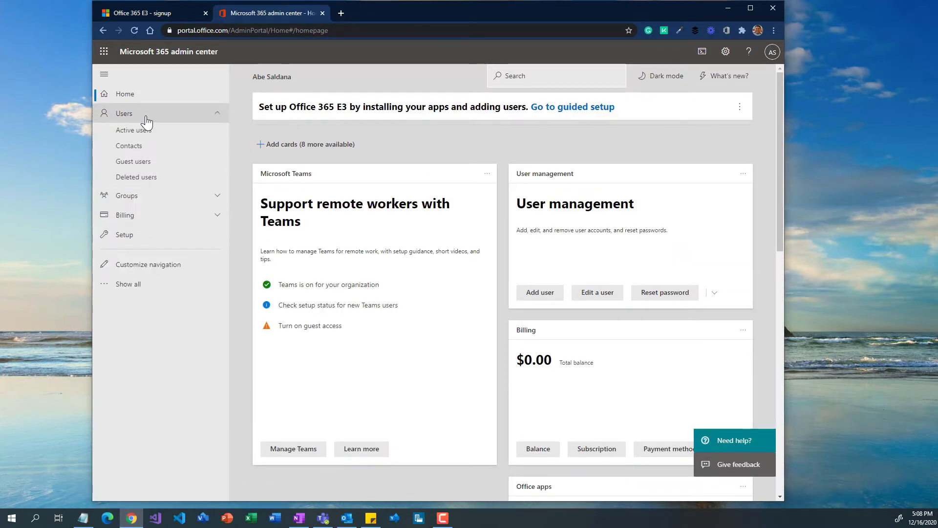
{"action": "left_click", "coordinate": [146, 131]}
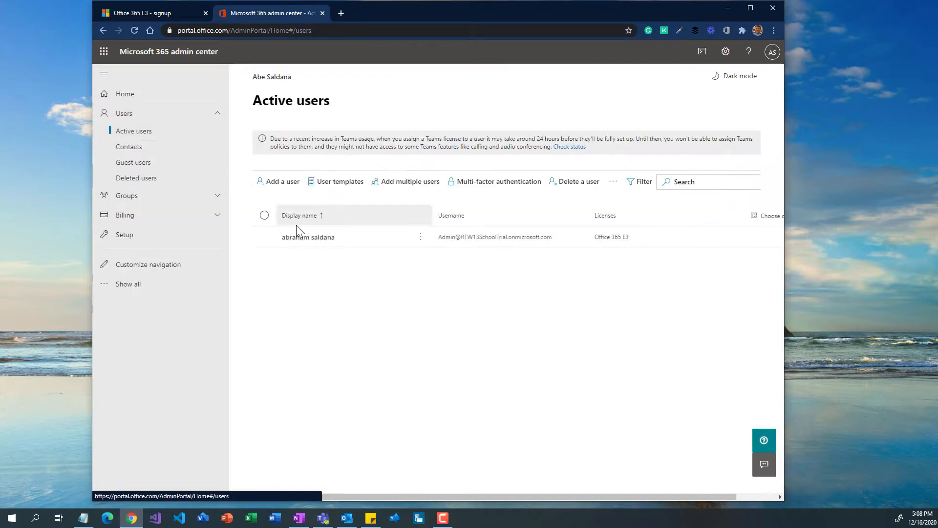
{"action": "left_click", "coordinate": [265, 238]}
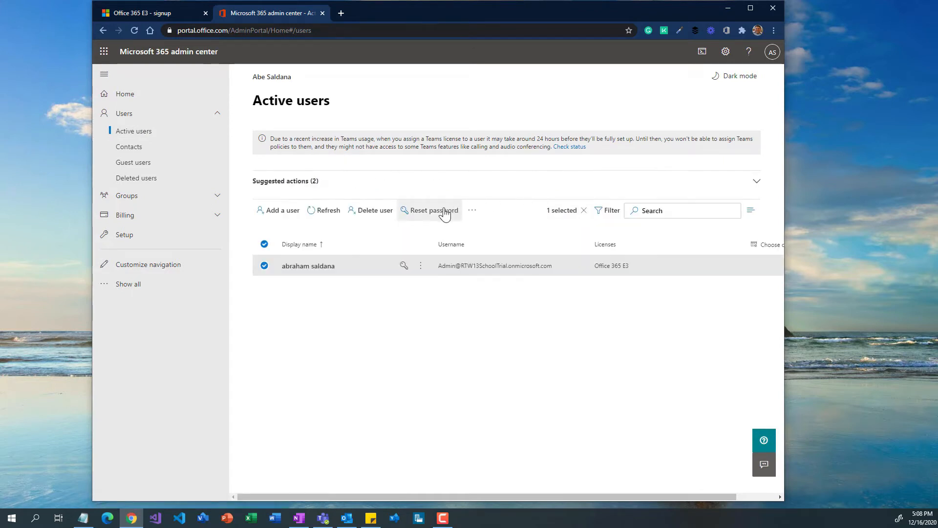
{"action": "left_click", "coordinate": [470, 216]}
{"action": "left_click", "coordinate": [499, 234]}
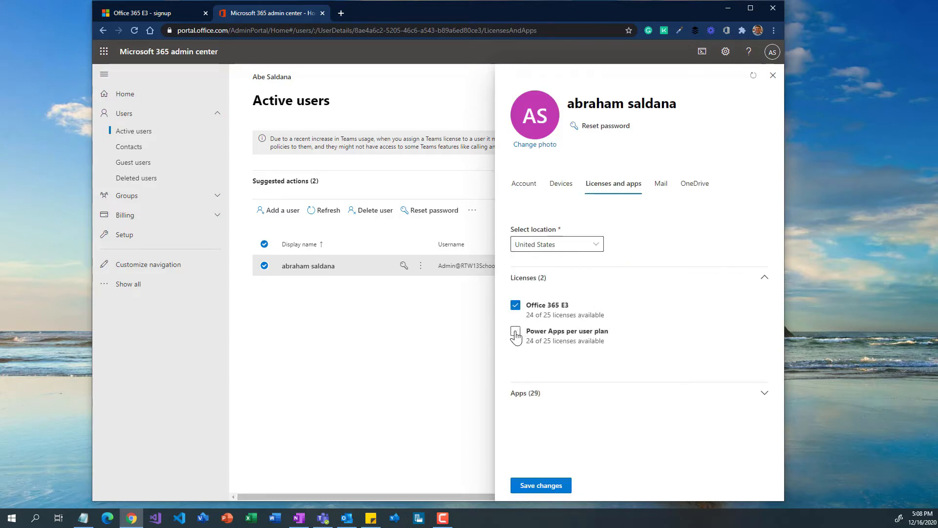
- Assign the Power Apps per user plan license to the admin user, save the changes and dismiss the feedback survey
{"action": "left_click", "coordinate": [516, 332]}
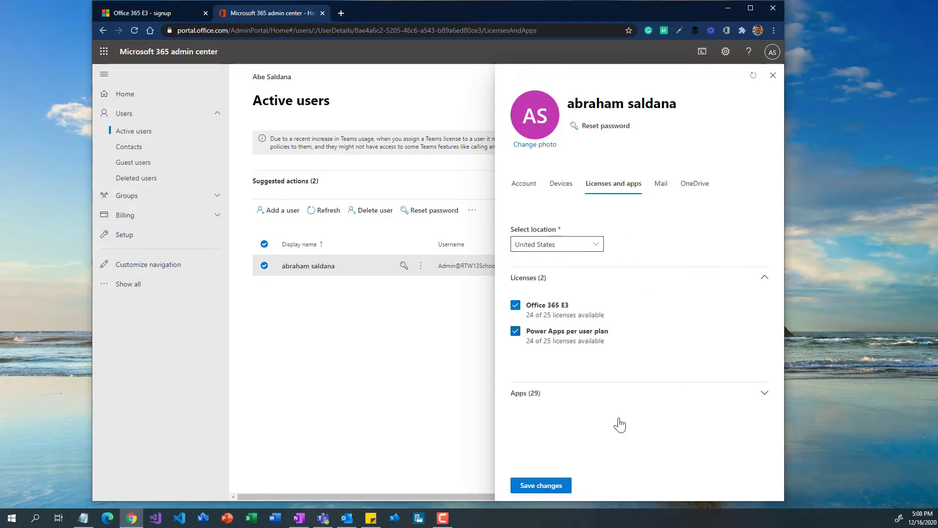
{"action": "left_click", "coordinate": [557, 488]}
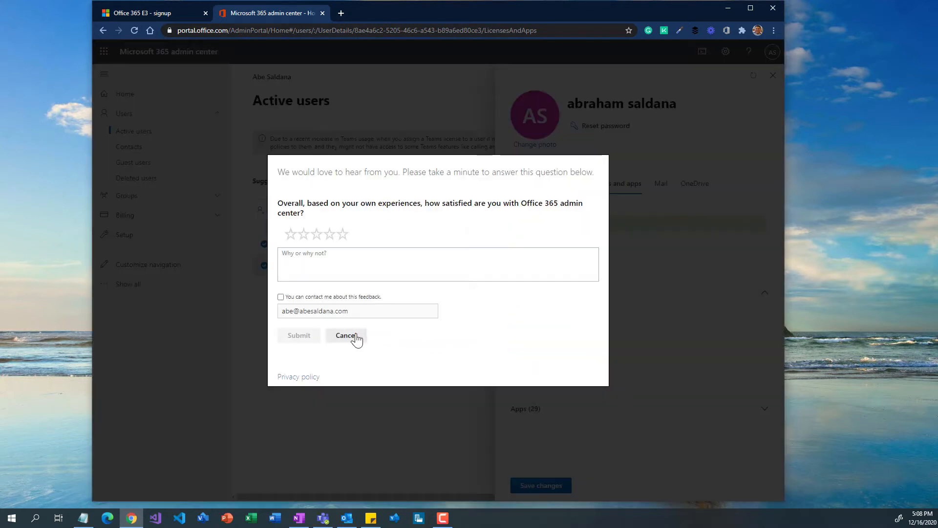
{"action": "left_click", "coordinate": [353, 336]}
{"action": "left_click", "coordinate": [559, 486]}
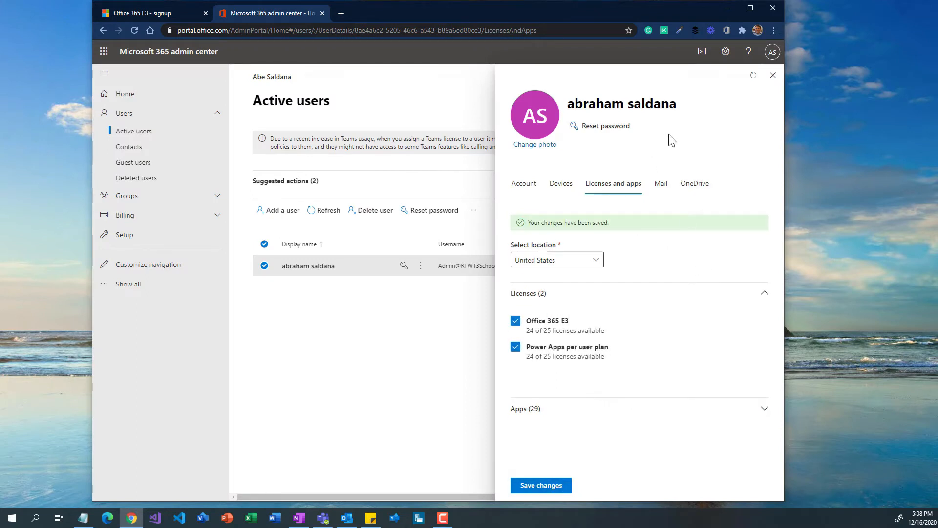
{"action": "left_click", "coordinate": [772, 76]}
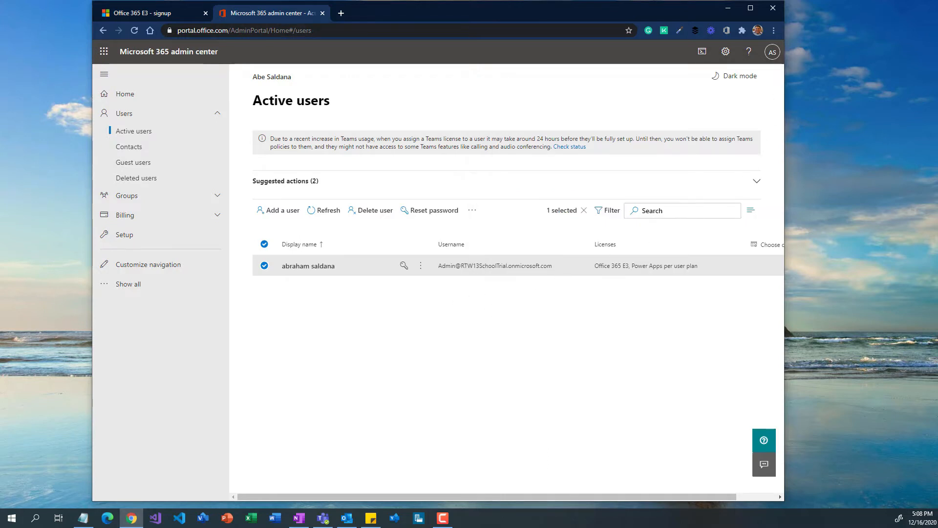
- Open make.powerapps.com in a new browser tab
{"action": "left_click", "coordinate": [151, 13]}
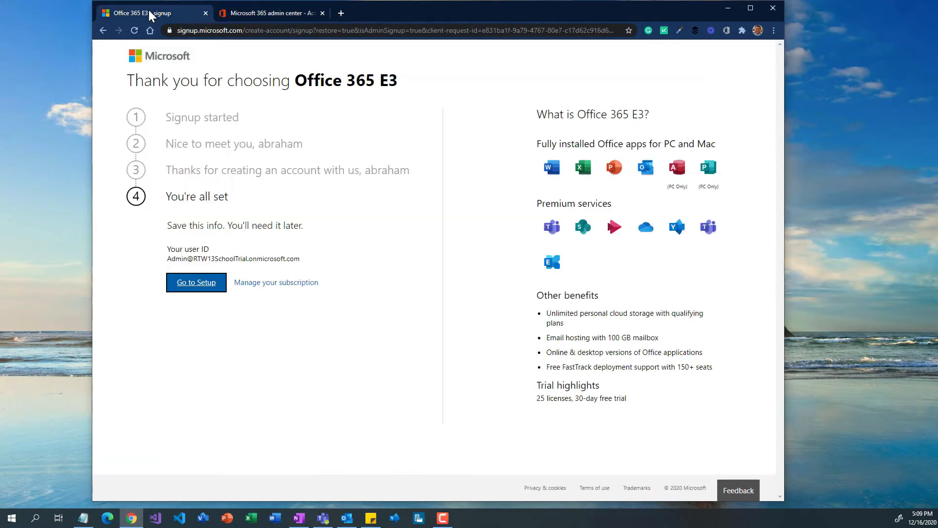
{"action": "left_click", "coordinate": [245, 16]}
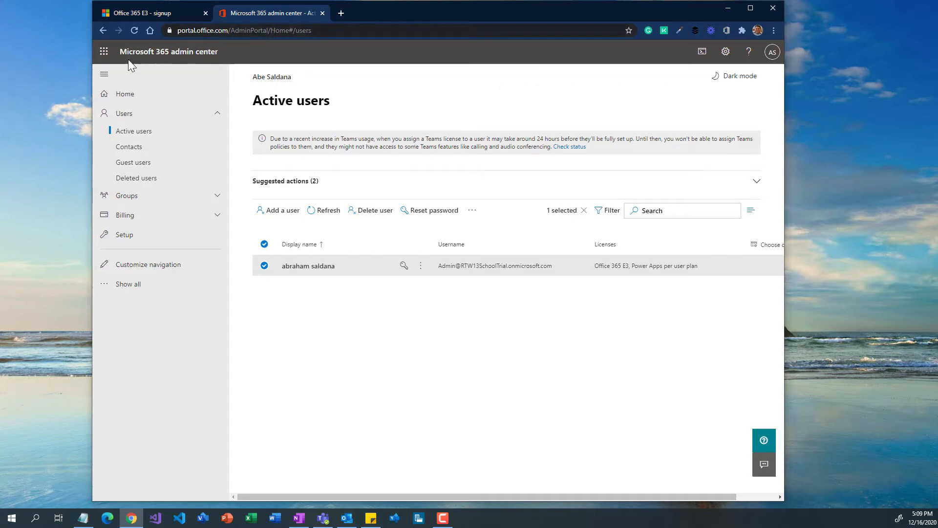
{"action": "left_click", "coordinate": [341, 13]}
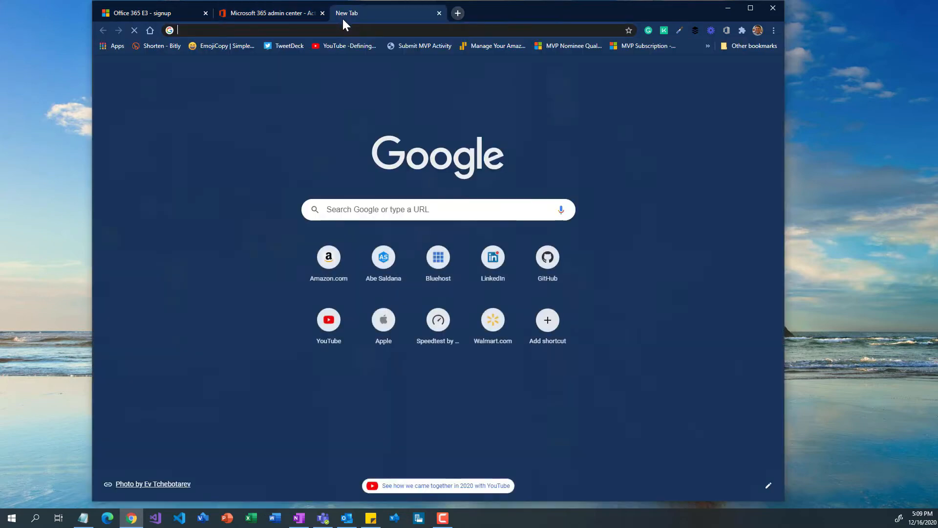
{"action": "left_click", "coordinate": [345, 28]}
{"action": "type", "text": "make.powerapps.com"}
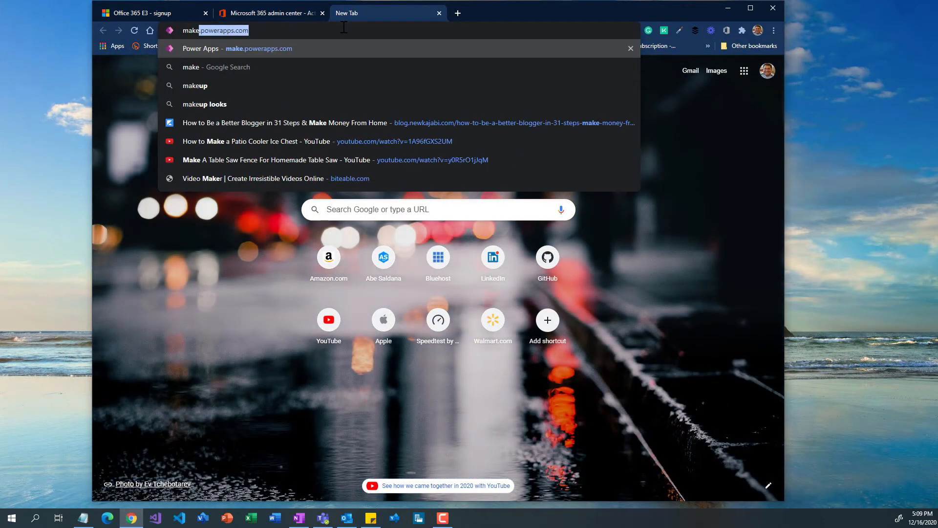
{"action": "key", "text": "Return"}
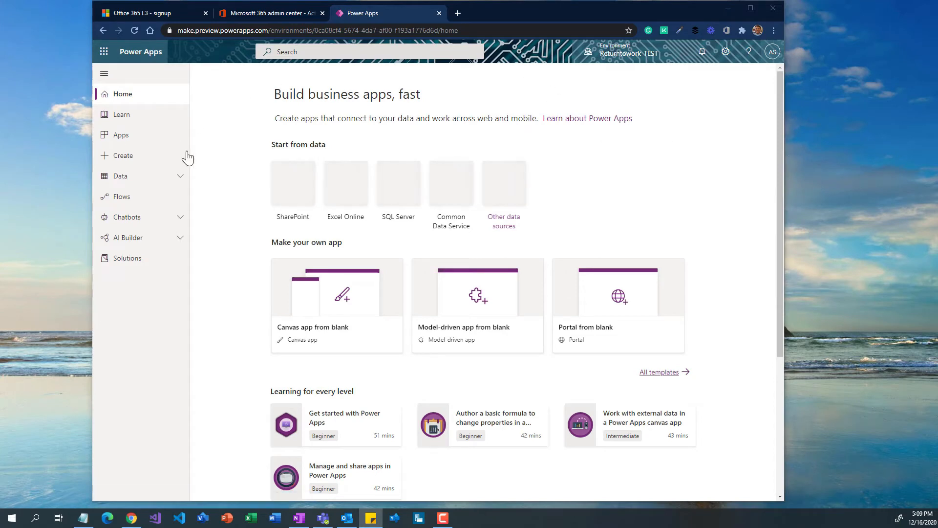
- Open the Power Platform admin center from the Power Apps settings, using the signed-in RTW13SchoolTrial admin account
{"action": "left_click", "coordinate": [725, 51]}
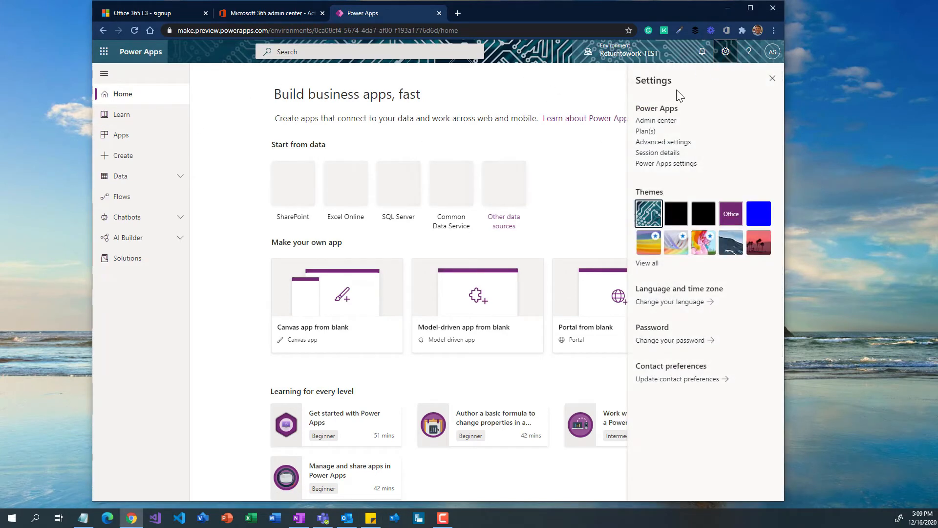
{"action": "left_click", "coordinate": [664, 123]}
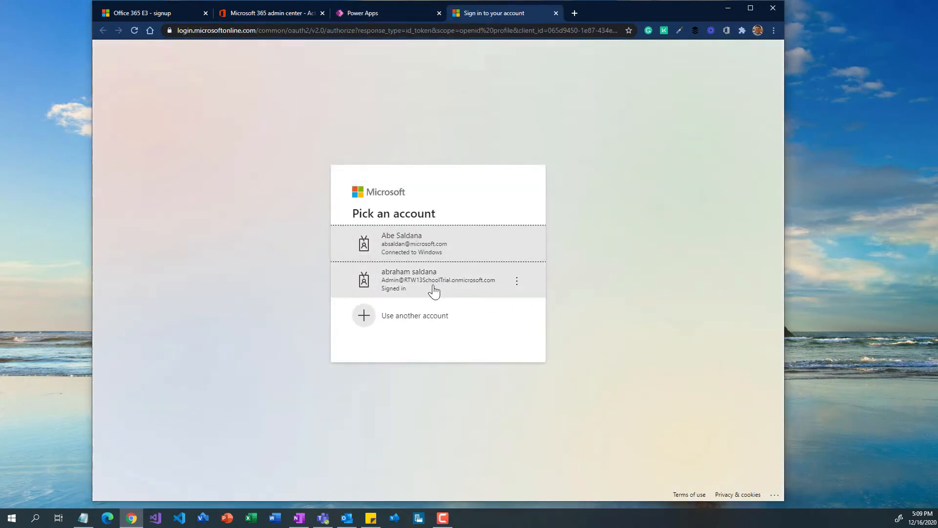
{"action": "left_click", "coordinate": [425, 292]}
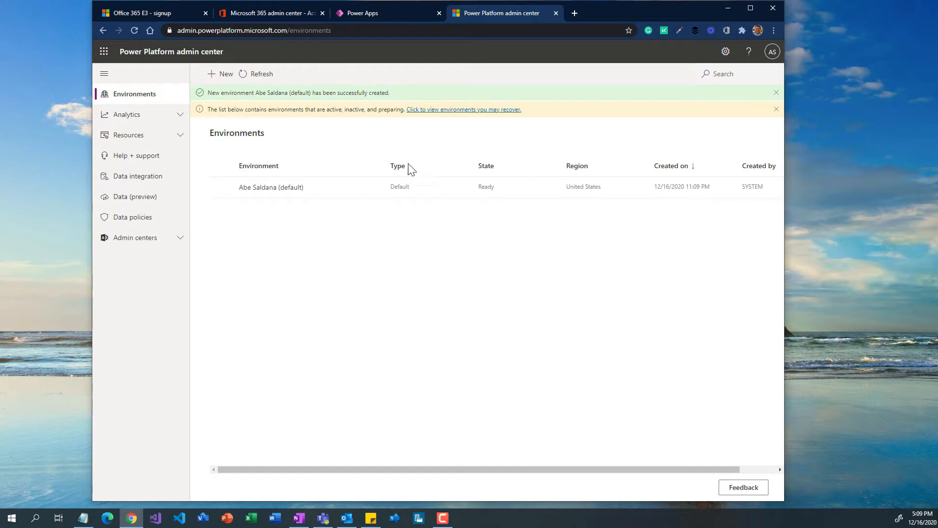
- Start a new environment named RTW13SchoolTrial of type Trial, with a database enabled, and continue to the database settings
{"action": "left_click", "coordinate": [227, 77]}
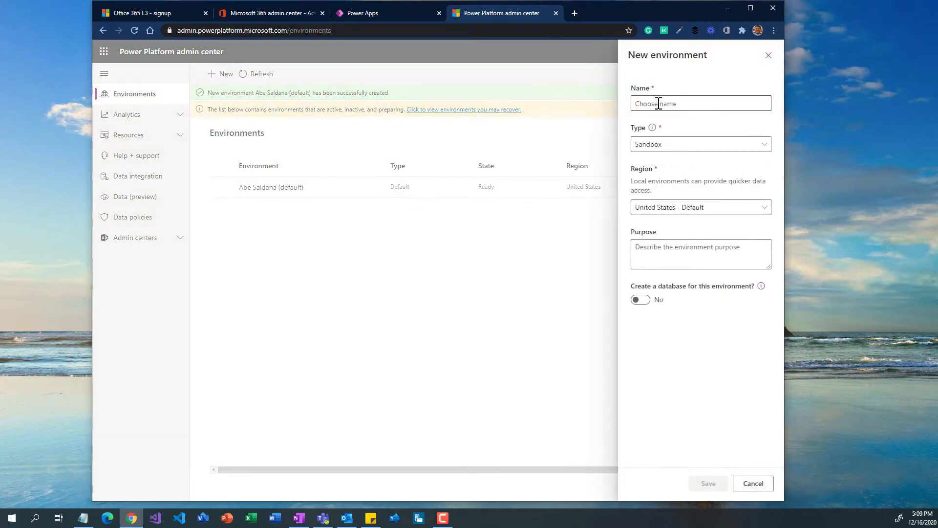
{"action": "left_click", "coordinate": [659, 103]}
{"action": "type", "text": "RTW13SchoolTrial"}
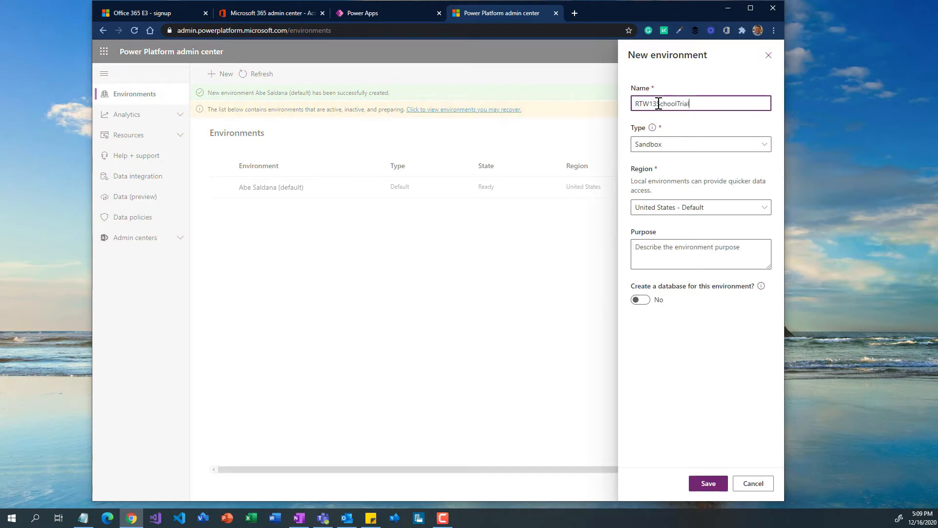
{"action": "left_click", "coordinate": [681, 145]}
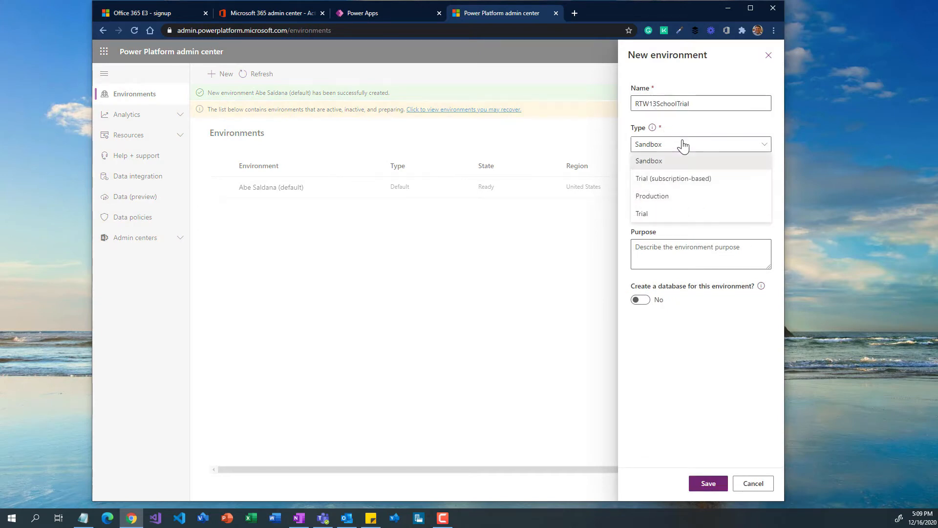
{"action": "left_click", "coordinate": [669, 213]}
{"action": "left_click", "coordinate": [641, 299]}
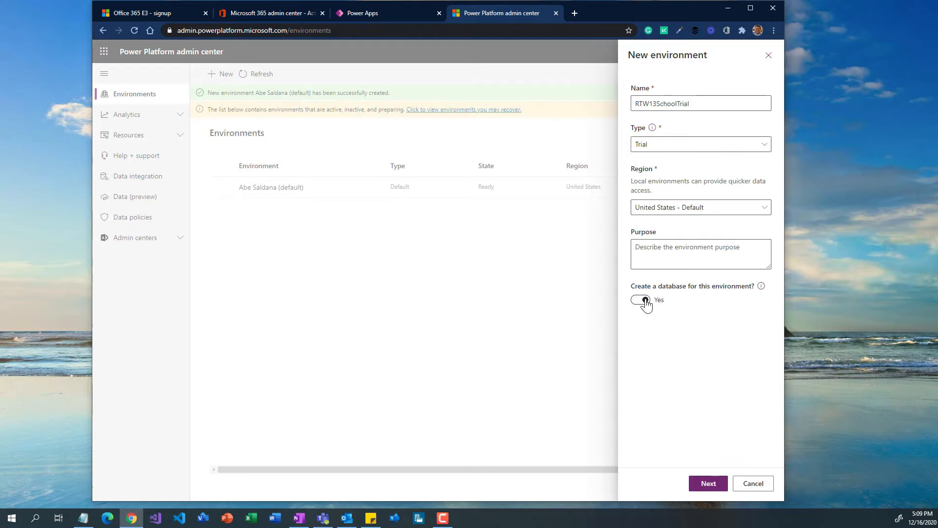
{"action": "left_click", "coordinate": [710, 484]}
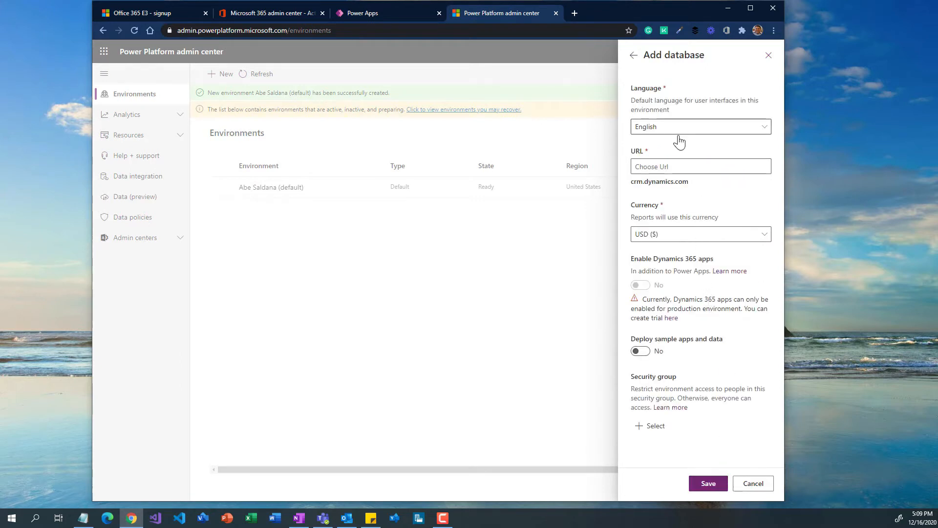
- Set the database URL to RTW13SchoolTrial and save the new environment
{"action": "left_click", "coordinate": [679, 166]}
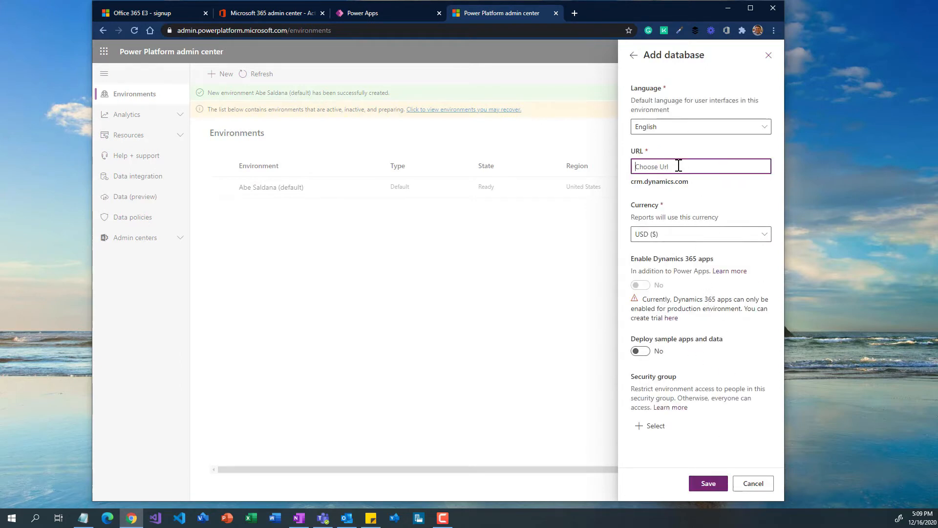
{"action": "type", "text": "RTW13SchoolTrial"}
{"action": "left_click", "coordinate": [710, 484]}
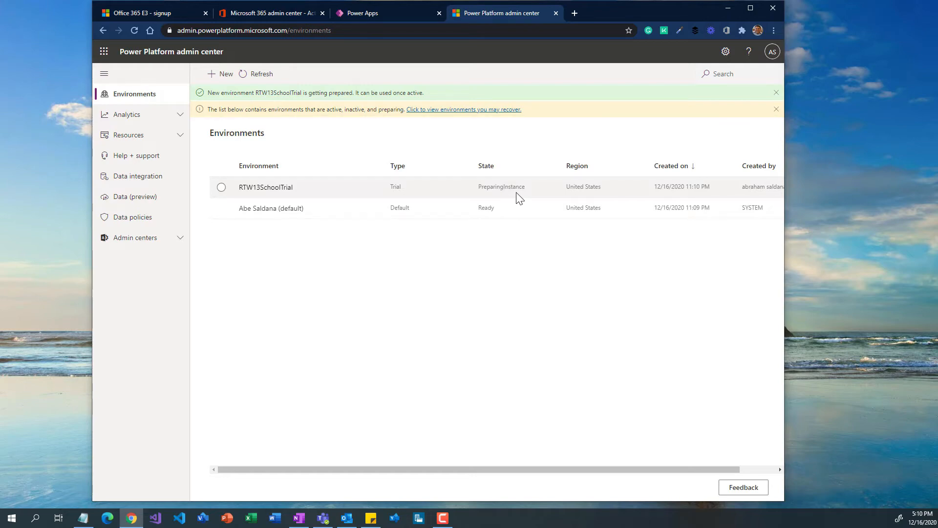
- Reload the Power Apps page and check its list of environments for the new trial environment
{"action": "left_click", "coordinate": [393, 15]}
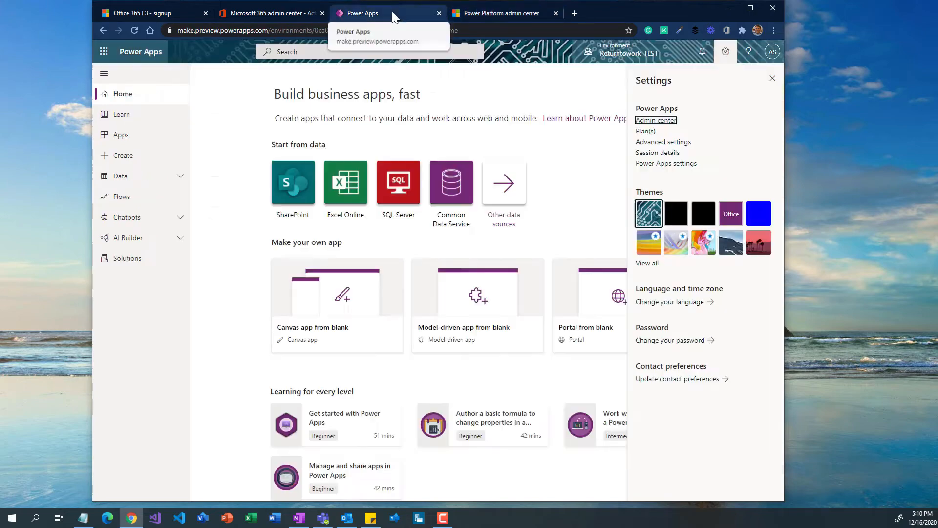
{"action": "left_click", "coordinate": [134, 30]}
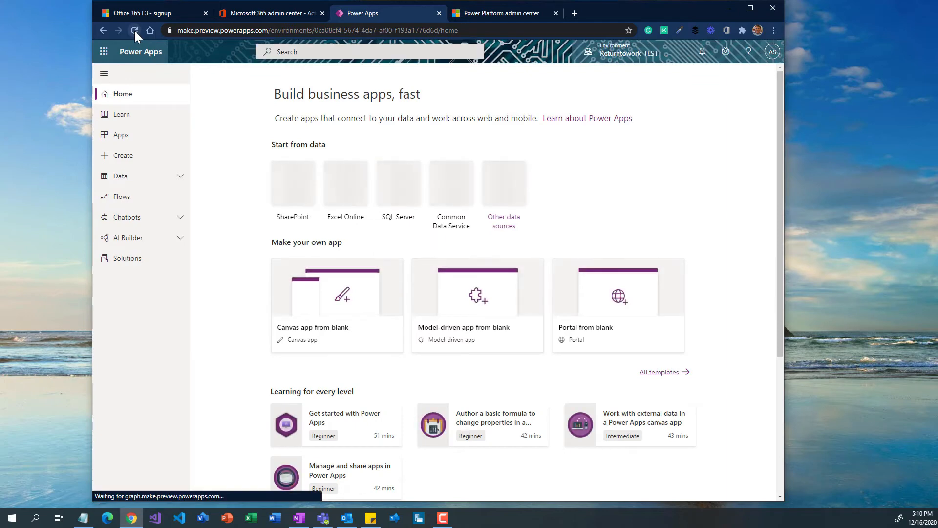
{"action": "left_click", "coordinate": [646, 58]}
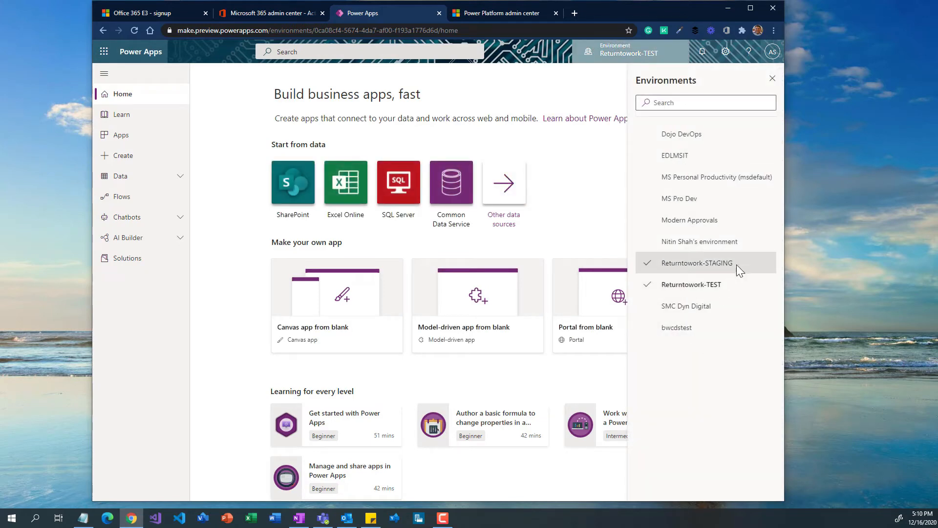
{"action": "left_click", "coordinate": [773, 79]}
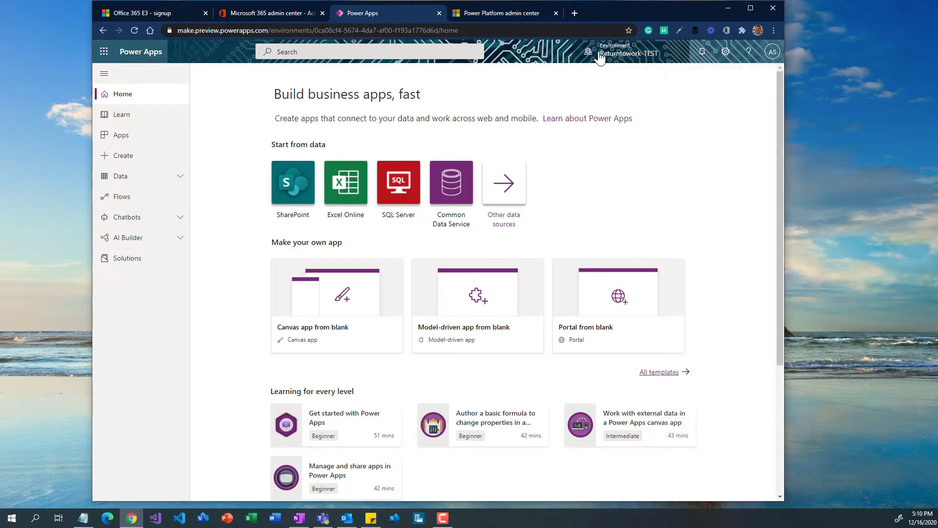
- Close the Chrome session and open make.powerapps.com in a new InPrivate window of Microsoft Edge
{"action": "left_click", "coordinate": [439, 13]}
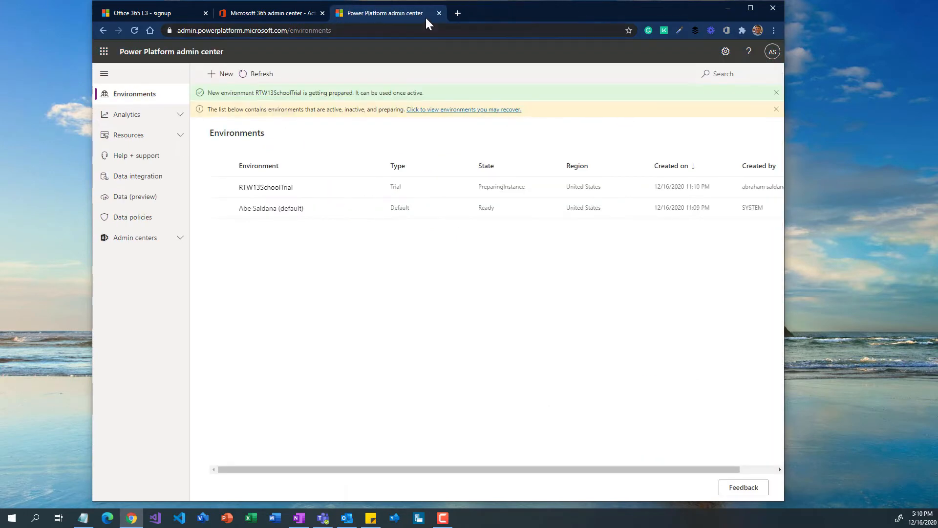
{"action": "left_click", "coordinate": [774, 9]}
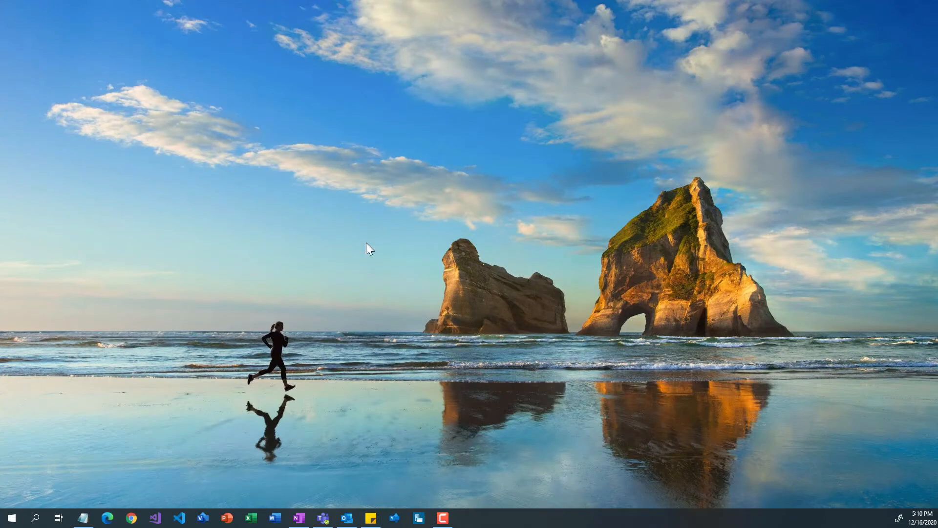
{"action": "right_click", "coordinate": [108, 523]}
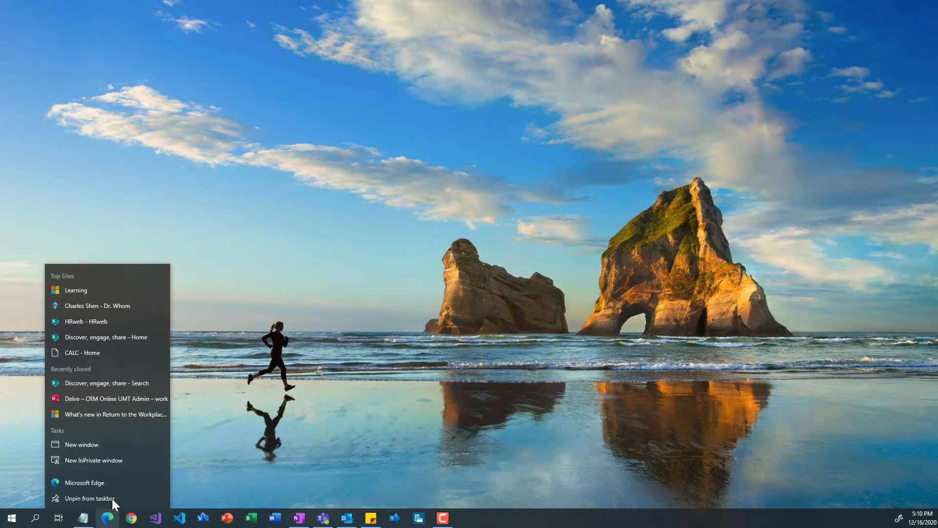
{"action": "left_click", "coordinate": [113, 459]}
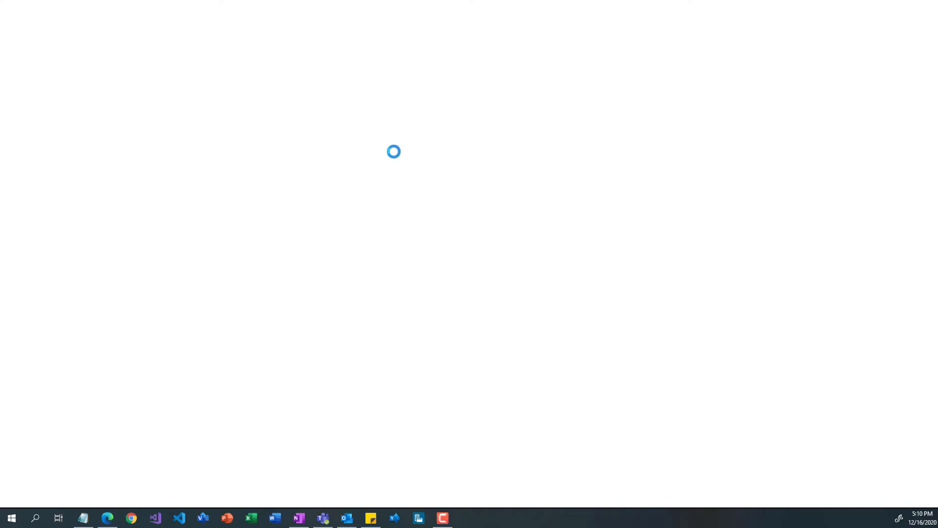
{"action": "type", "text": "make"}
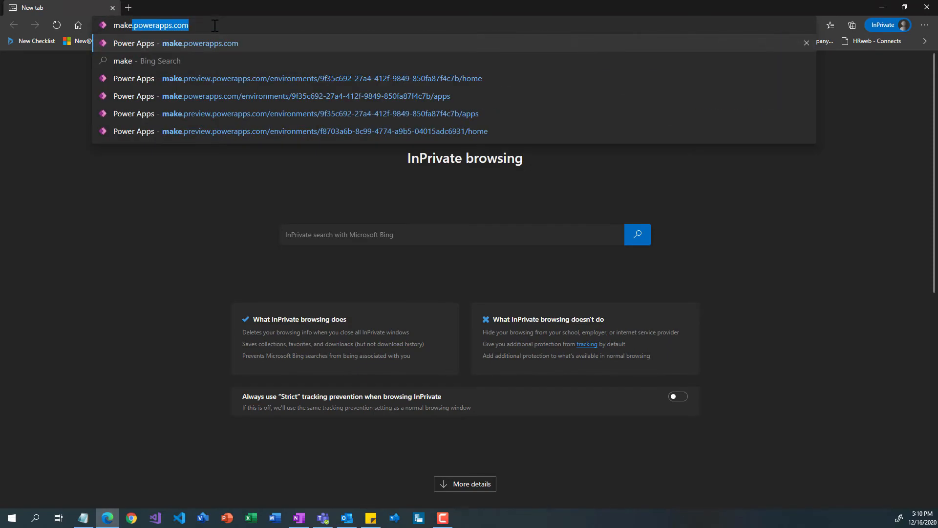
{"action": "key", "text": "Right"}
{"action": "key", "text": "Return"}
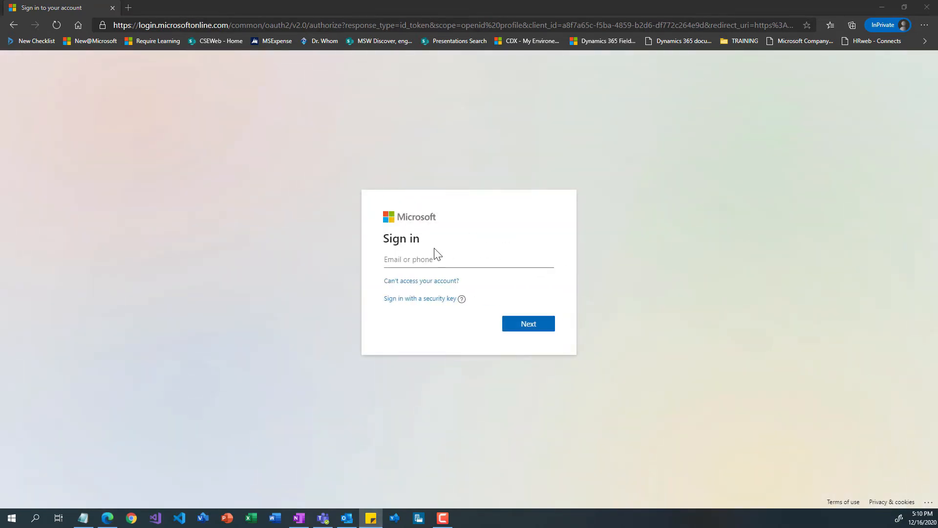
- Sign in with the trial tenant's admin e-mail and account password, staying signed in and suppressing that question in future
{"action": "left_click", "coordinate": [439, 257]}
{"action": "key", "text": "ctrl+v"}
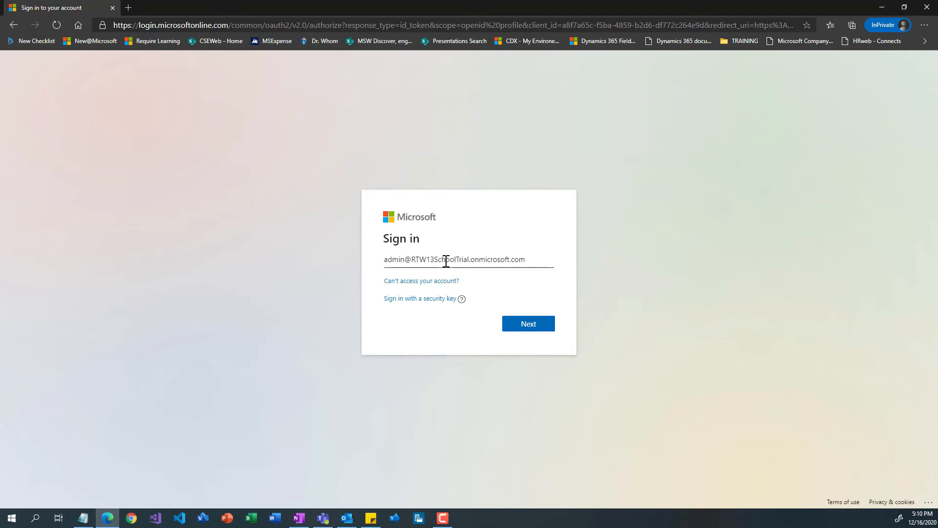
{"action": "key", "text": "Return"}
{"action": "type", "text": "•"}
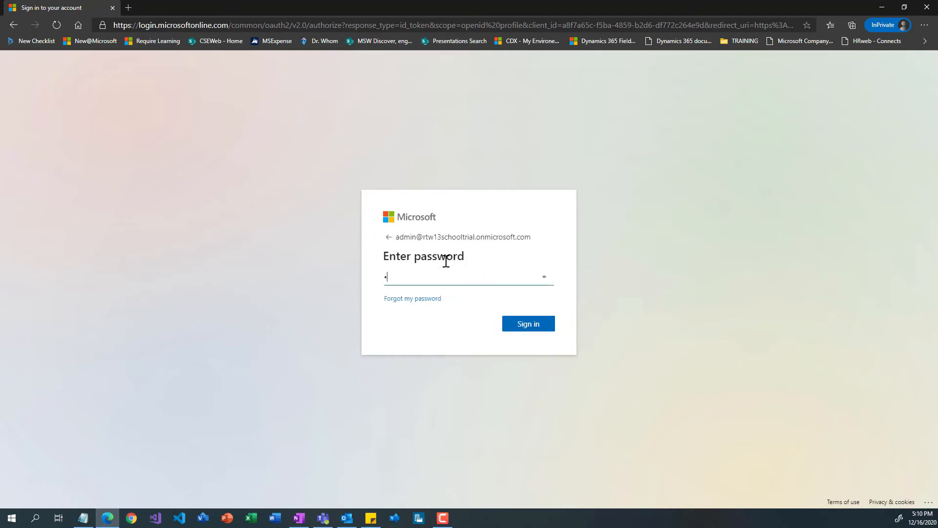
{"action": "type", "text": "•••••••"}
{"action": "key", "text": "Return"}
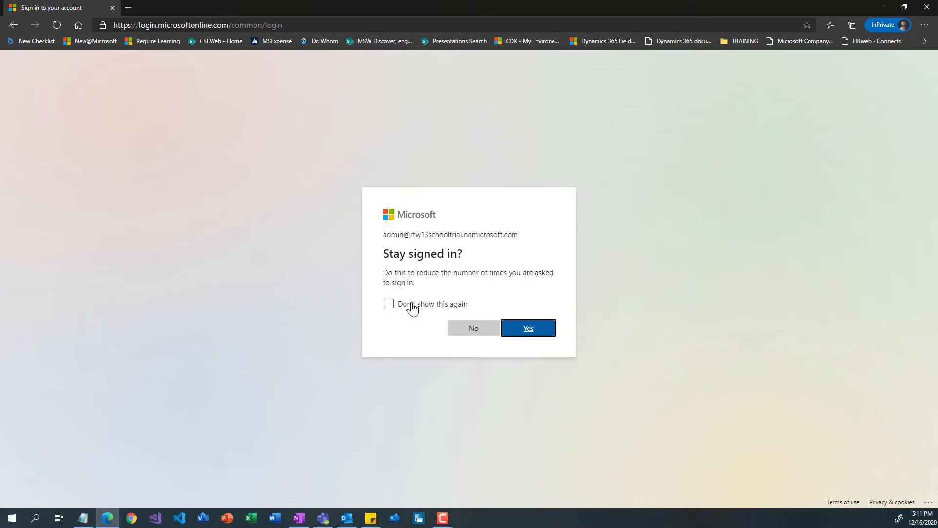
{"action": "left_click", "coordinate": [412, 302]}
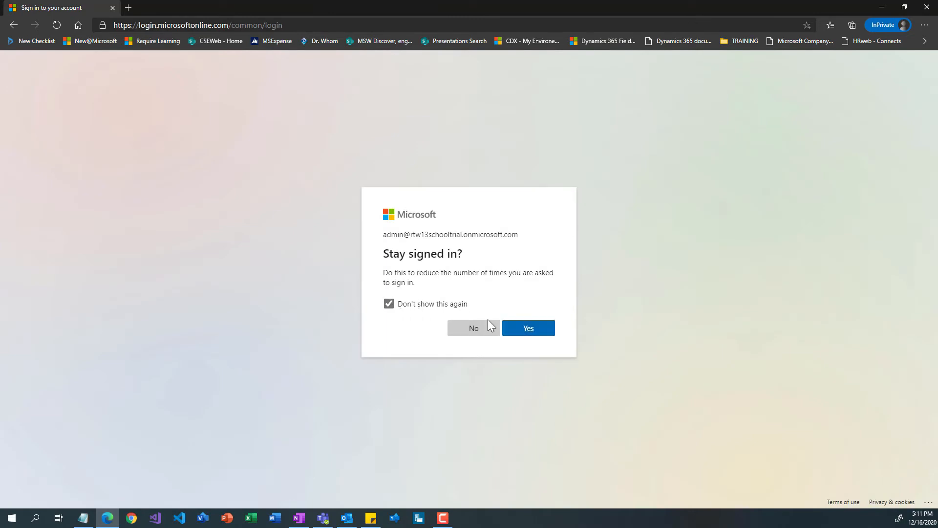
{"action": "left_click", "coordinate": [542, 334]}
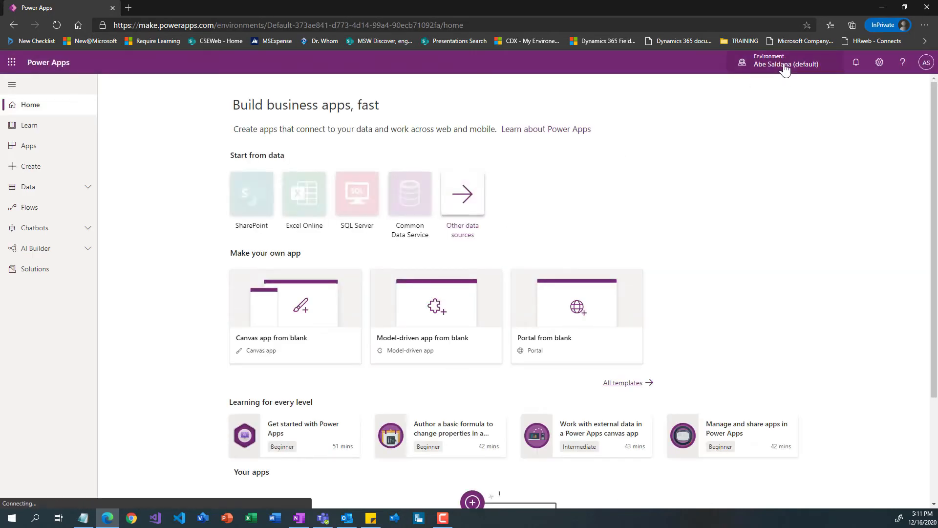
- Switch to the RTW13SchoolTrial environment and show its data tables
{"action": "left_click", "coordinate": [785, 65]}
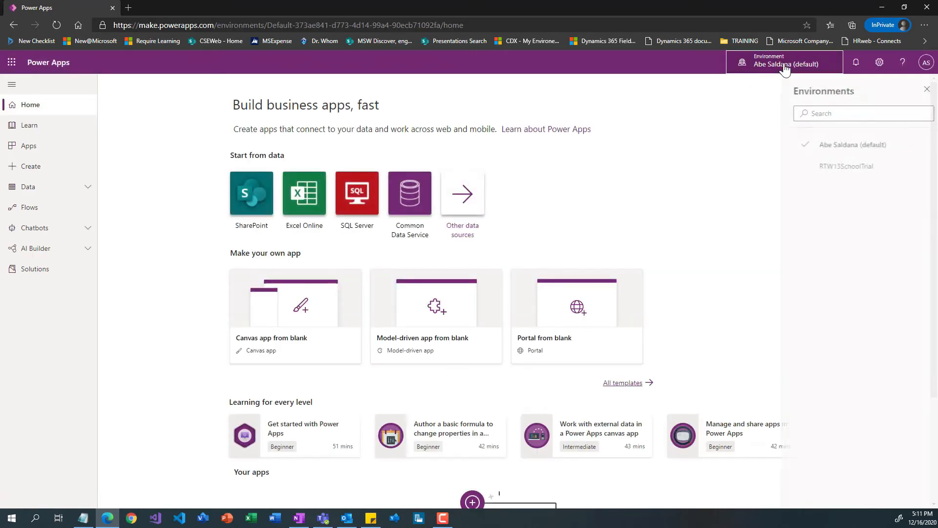
{"action": "left_click", "coordinate": [841, 167]}
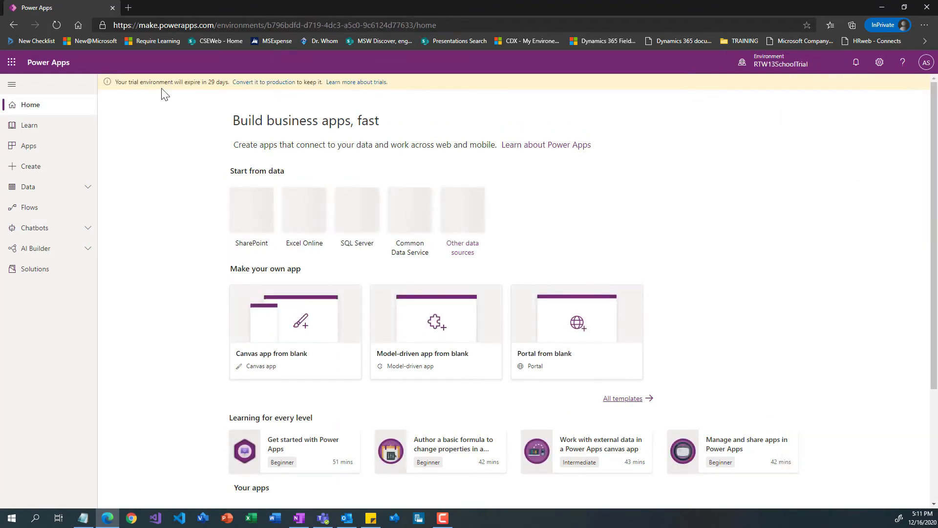
{"action": "left_click", "coordinate": [57, 189]}
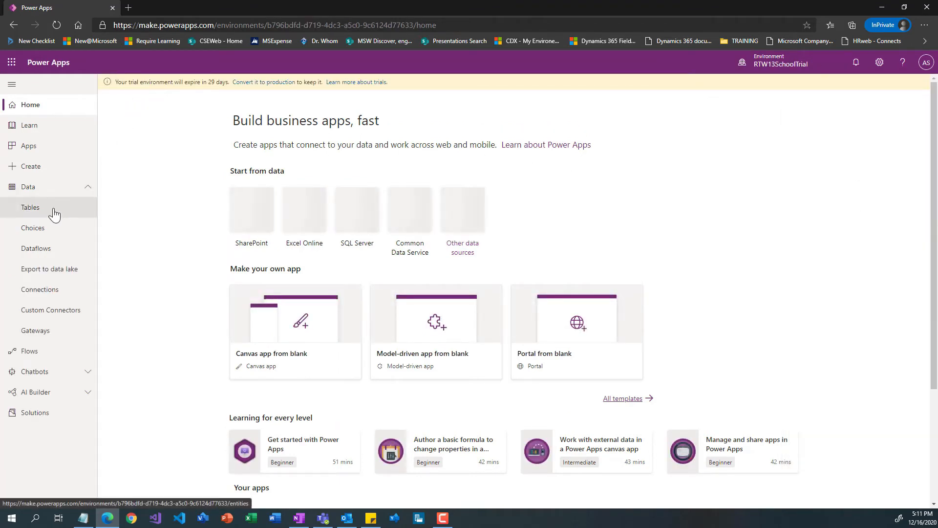
{"action": "left_click", "coordinate": [68, 213]}
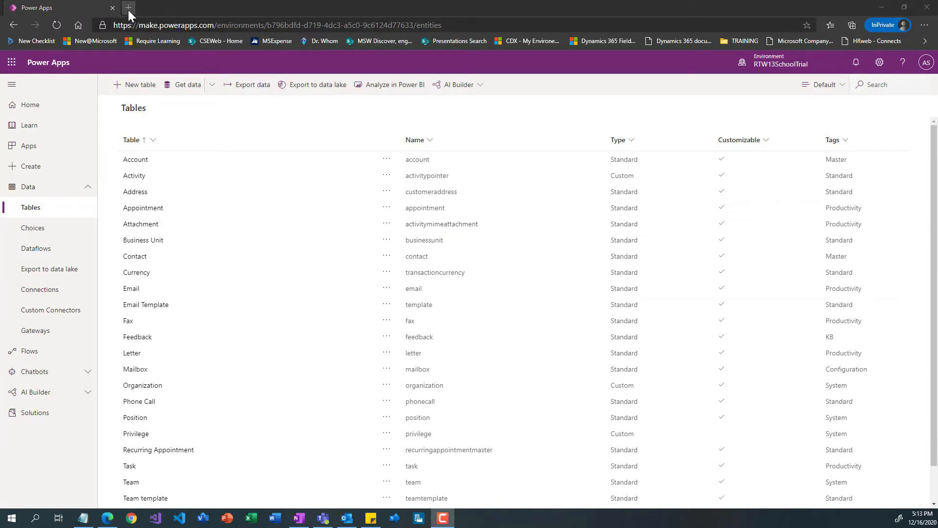
{"action": "left_click", "coordinate": [128, 9]}
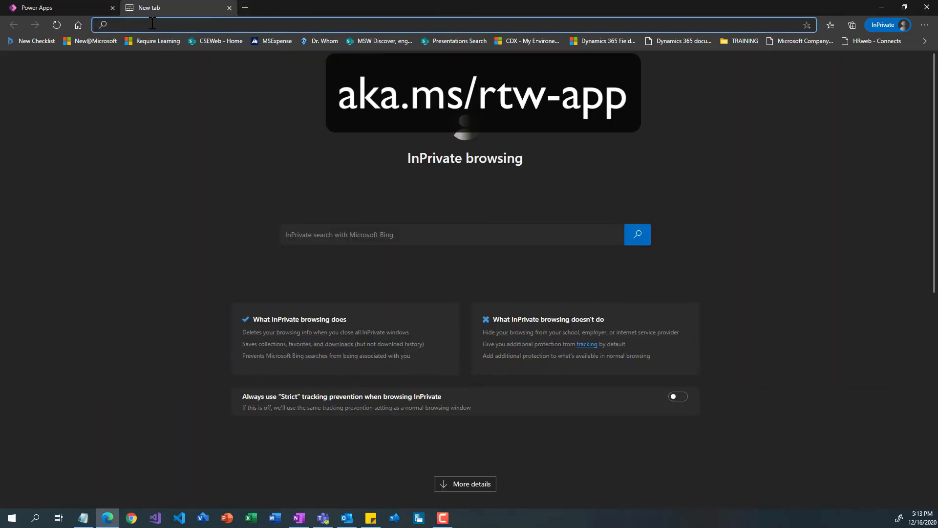
{"action": "type", "text": "https://aka.ms/rtw-app"}
{"action": "key", "text": "Return"}
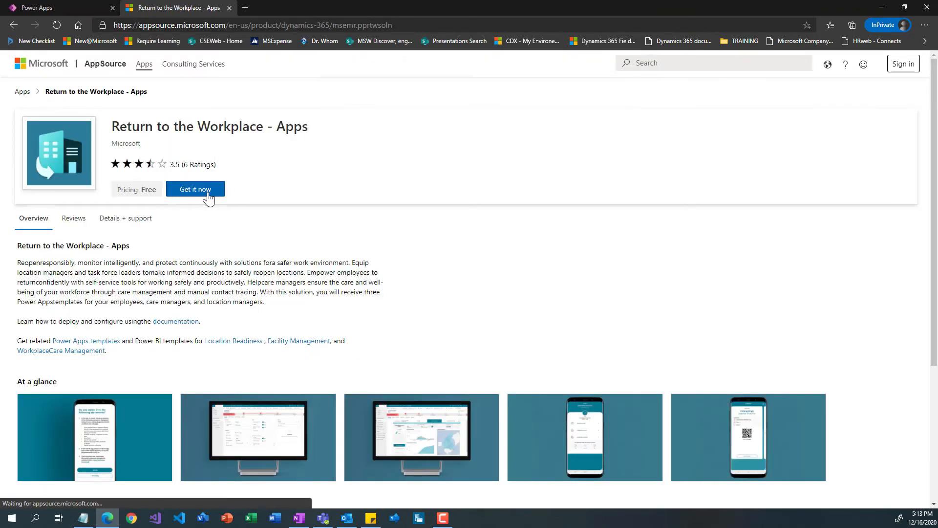
{"action": "left_click", "coordinate": [205, 195]}
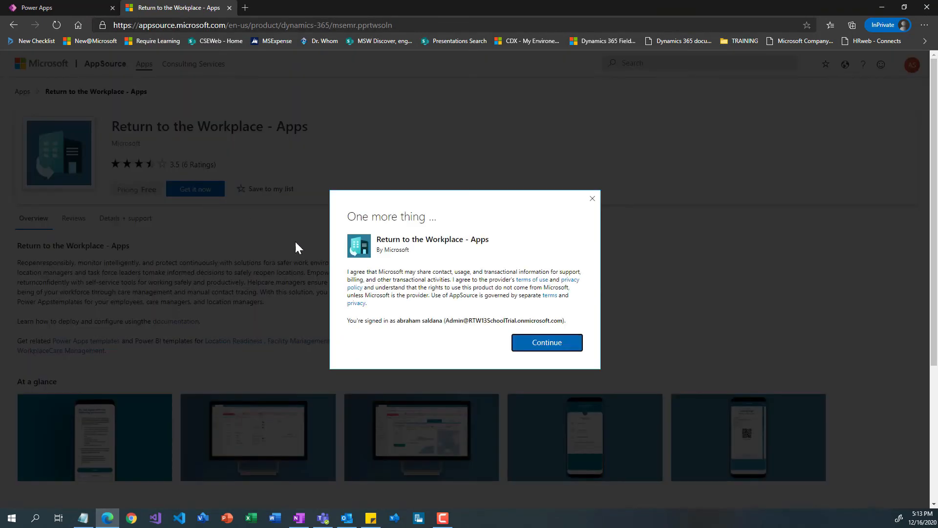
{"action": "left_click", "coordinate": [548, 343]}
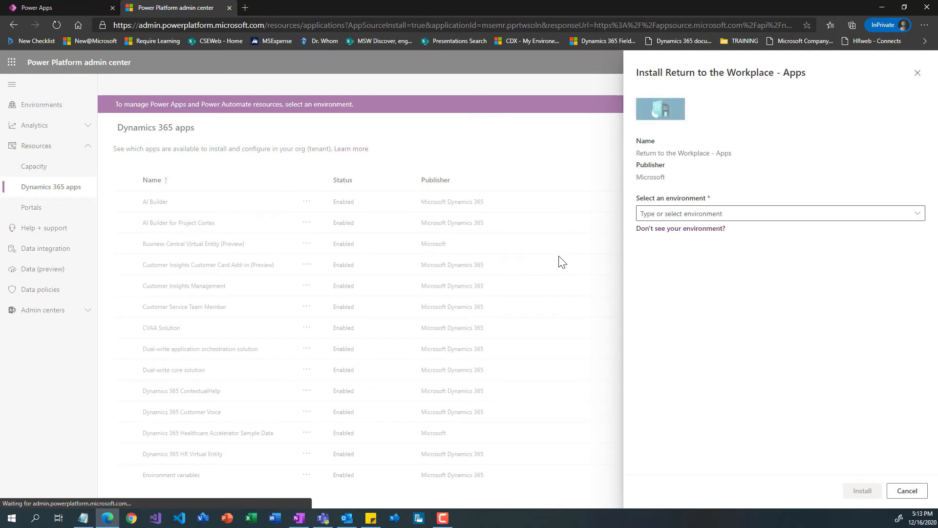
- Install Return to the Workplace - Apps in the RTW13SchoolTrial environment, agreeing to both legal and privacy statements
{"action": "left_click", "coordinate": [651, 215]}
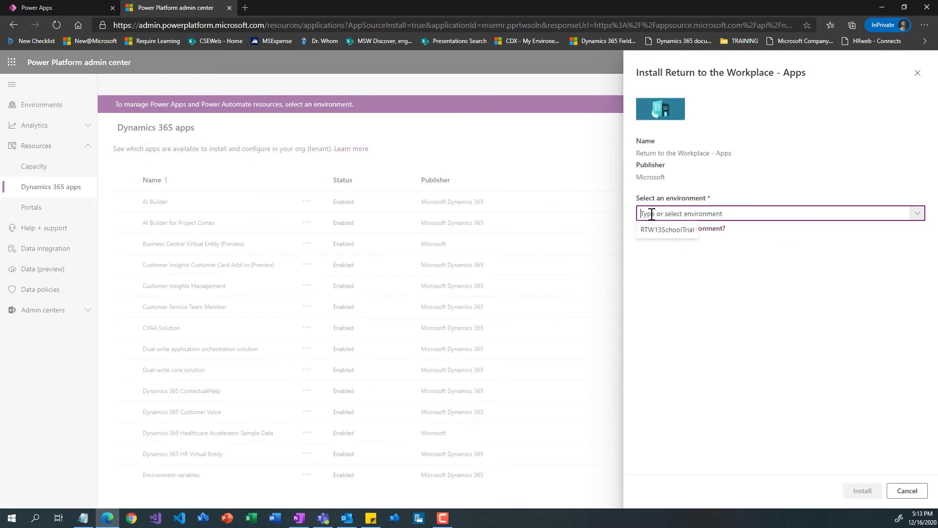
{"action": "left_click", "coordinate": [655, 231]}
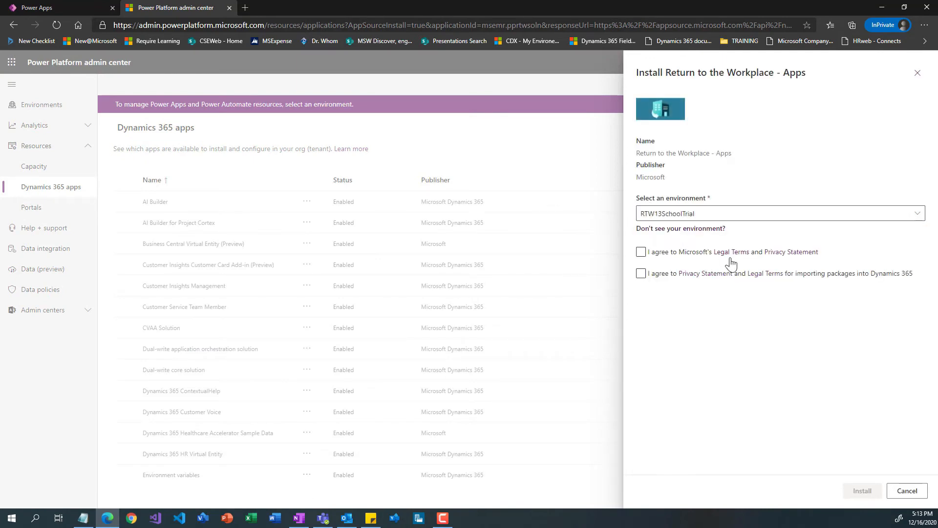
{"action": "left_click", "coordinate": [641, 252]}
{"action": "left_click", "coordinate": [641, 273]}
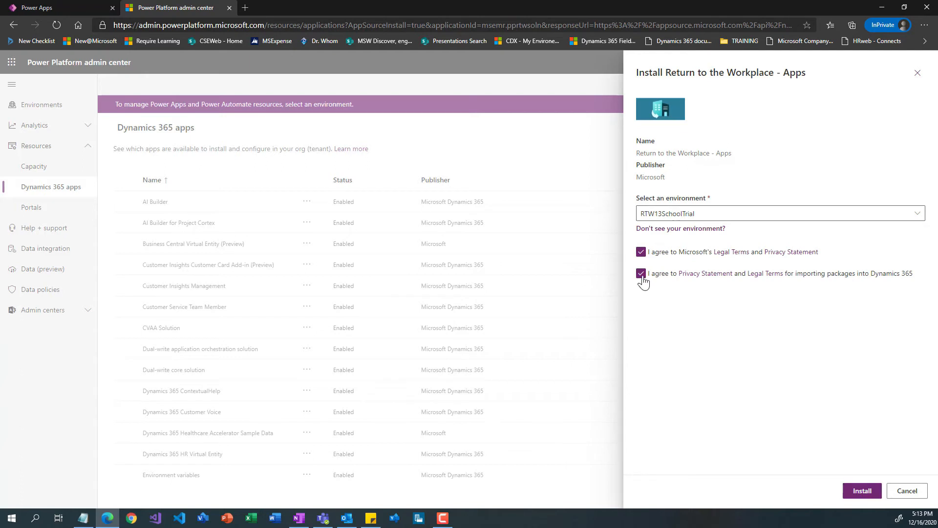
{"action": "left_click", "coordinate": [863, 491]}
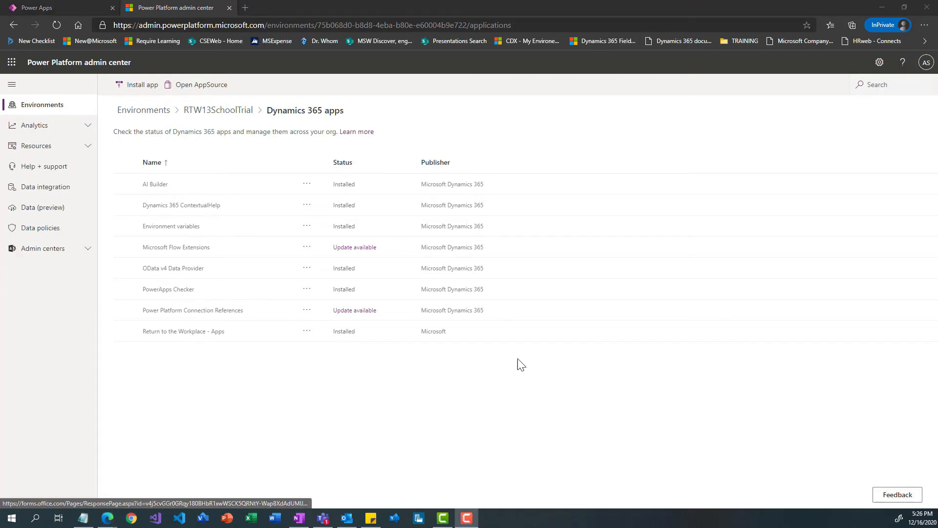
- Check the installation status of Return to the Workplace - Apps and launch Facility Safety Management from the reloaded Power Apps site
{"action": "left_click_drag", "start_coordinate": [355, 331], "coordinate": [331, 332]}
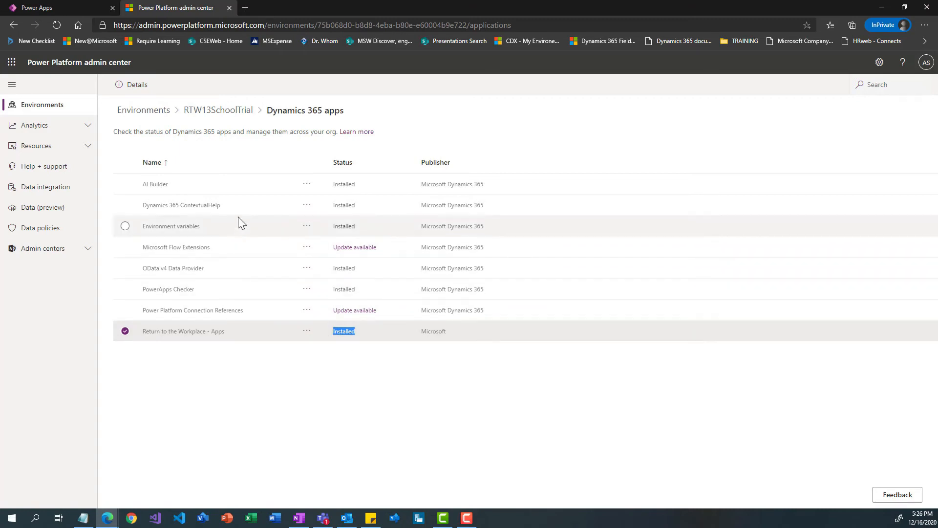
{"action": "left_click", "coordinate": [71, 6]}
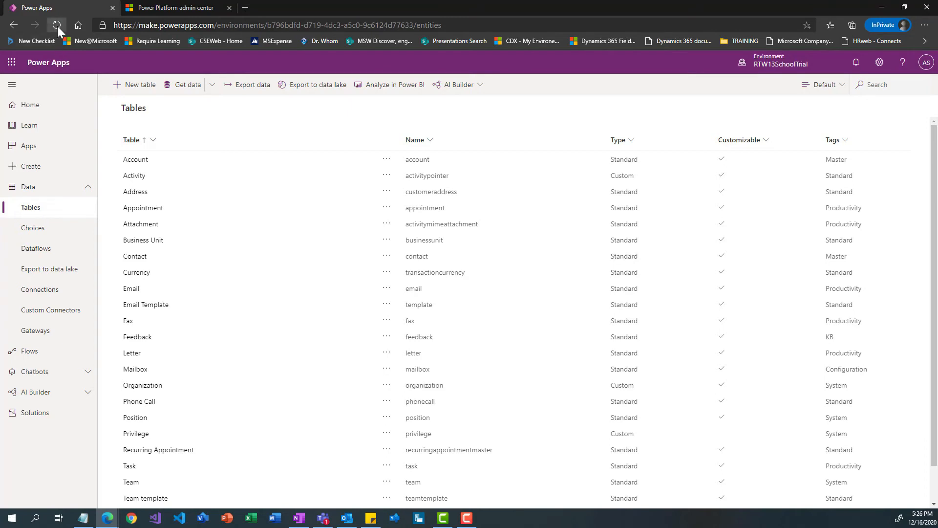
{"action": "left_click", "coordinate": [57, 25]}
{"action": "left_click", "coordinate": [38, 152]}
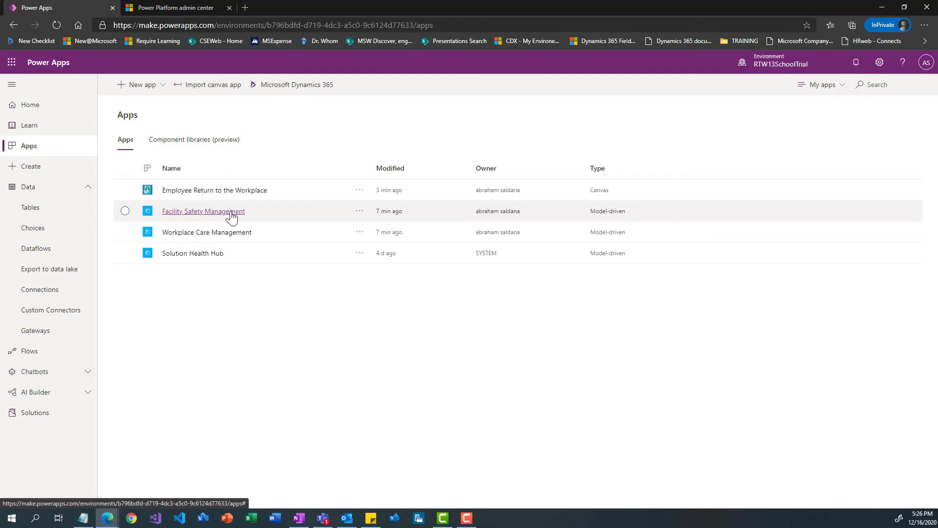
{"action": "left_click", "coordinate": [231, 212]}
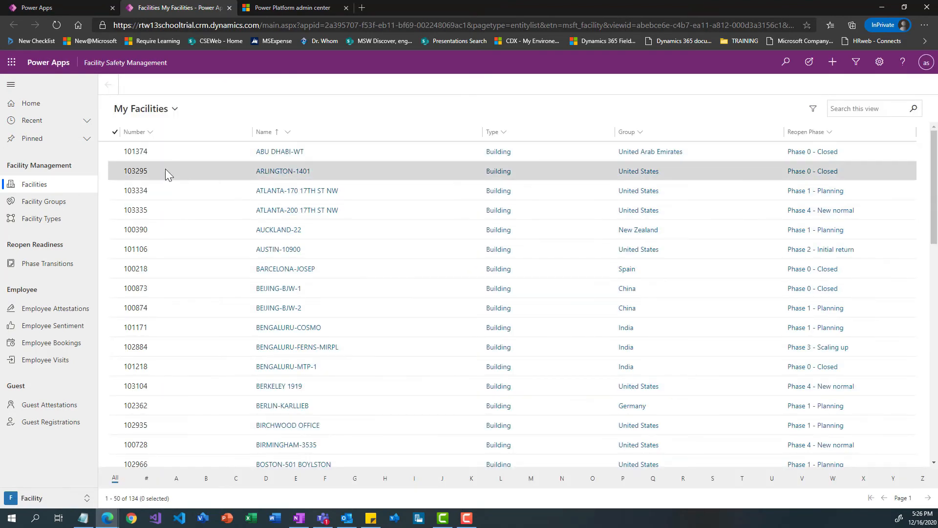
- Change the facilities list to the Active Facilities view and open the AUSTIN-10900 record
{"action": "left_click", "coordinate": [173, 113]}
{"action": "left_click", "coordinate": [167, 156]}
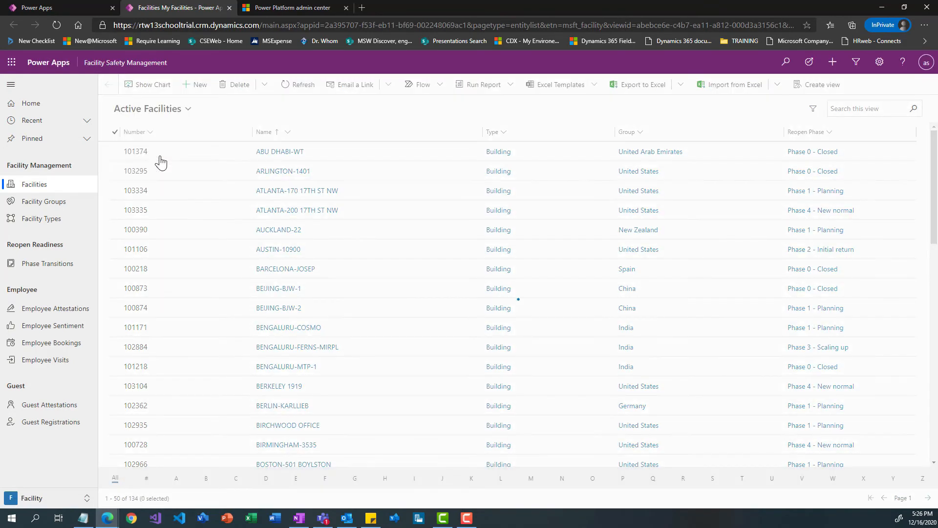
{"action": "left_click", "coordinate": [288, 251]}
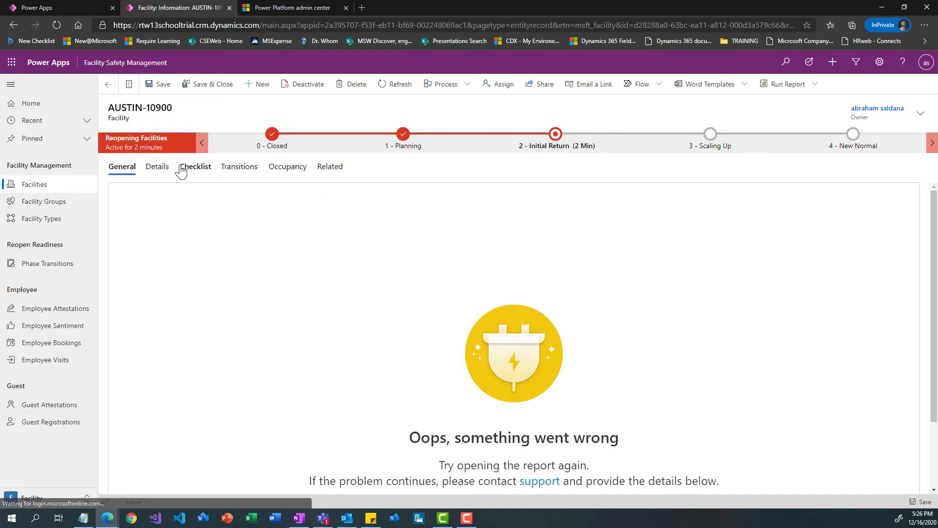
- Set the Entry Window Interval in the AUSTIN-10900 facility's details to 30 min
{"action": "left_click", "coordinate": [158, 169]}
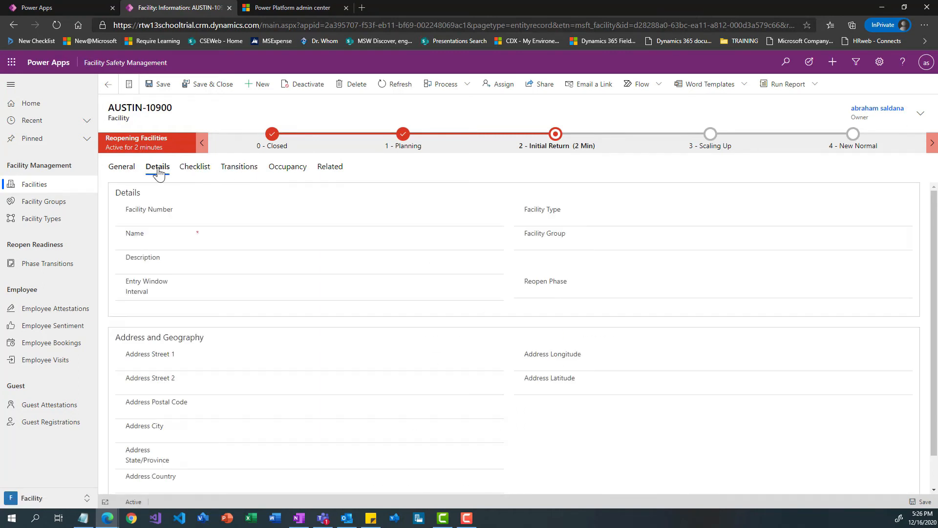
{"action": "left_click", "coordinate": [245, 311]}
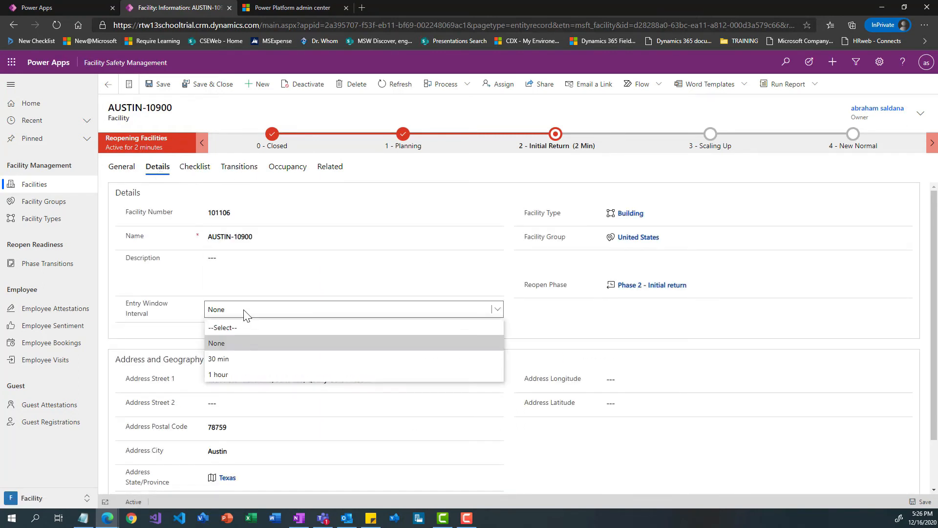
{"action": "left_click", "coordinate": [248, 357]}
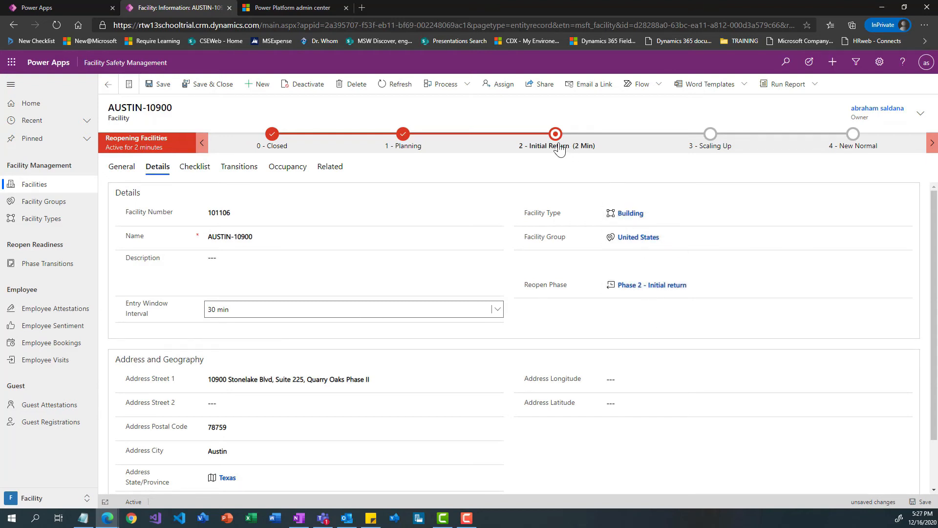
- Review the facility's checklist, transitions and occupancy by floor and area, and save the facility record from its details
{"action": "left_click", "coordinate": [196, 168]}
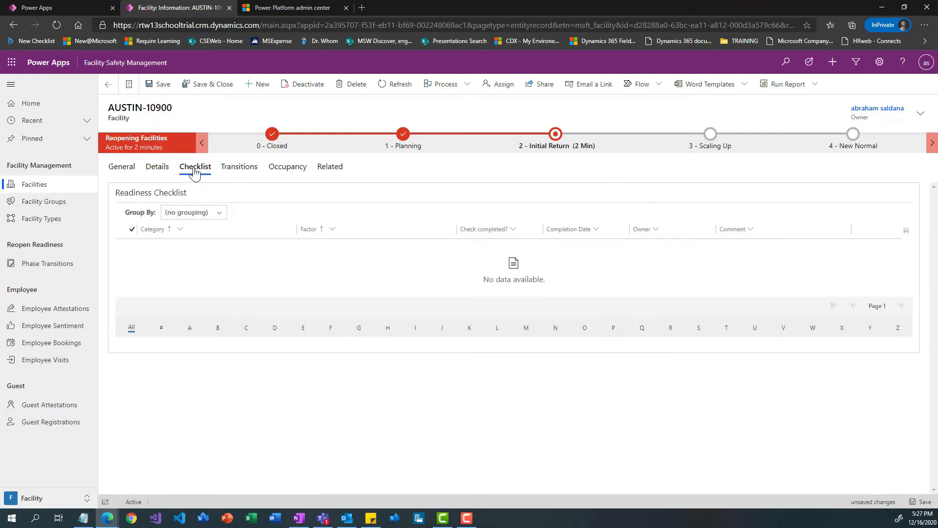
{"action": "left_click", "coordinate": [238, 170]}
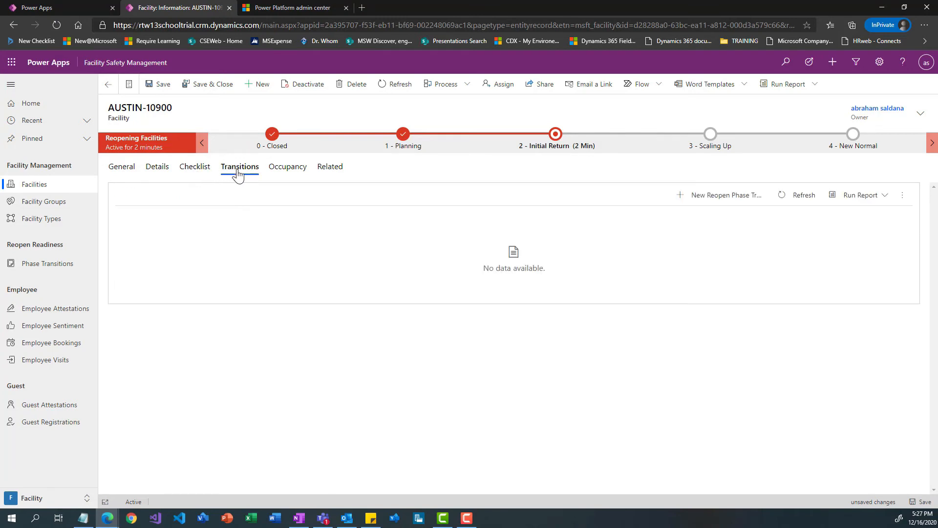
{"action": "left_click", "coordinate": [282, 172]}
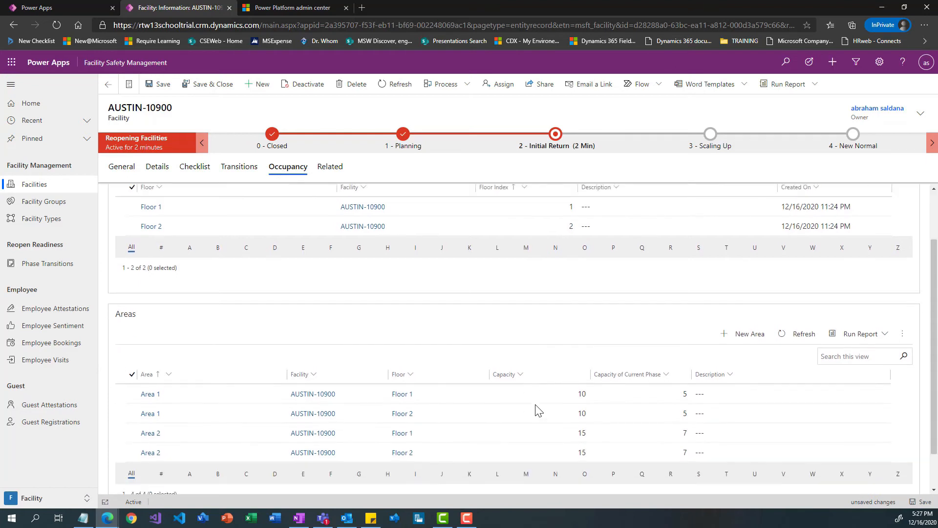
{"action": "scroll", "coordinate": [466, 408], "scroll_direction": "down", "scroll_amount": 3}
{"action": "scroll", "coordinate": [465, 398], "scroll_direction": "up", "scroll_amount": 1}
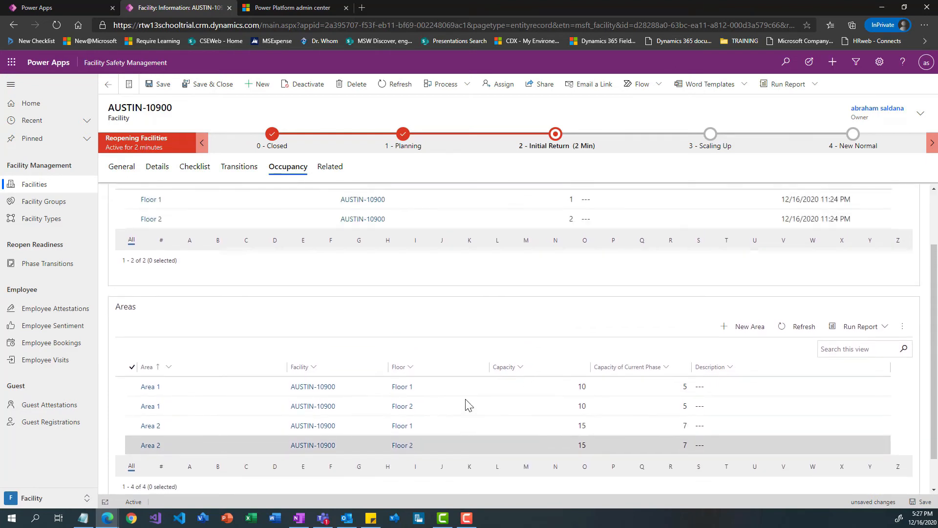
{"action": "scroll", "coordinate": [437, 268], "scroll_direction": "up", "scroll_amount": 2}
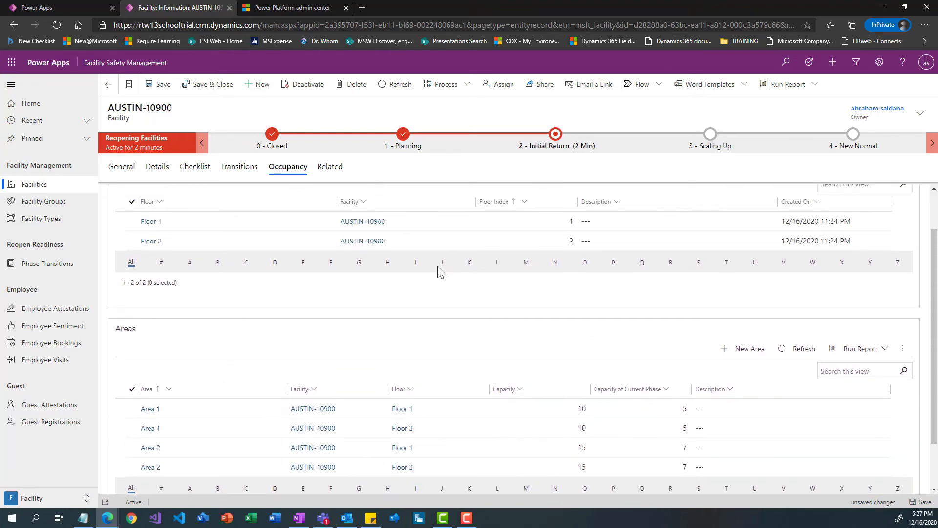
{"action": "left_click", "coordinate": [151, 168]}
{"action": "left_click", "coordinate": [156, 85]}
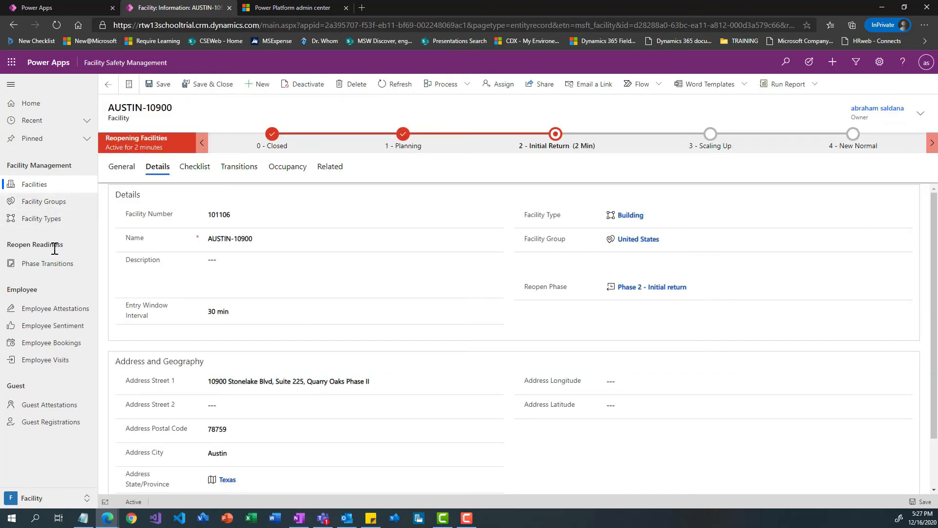
- Review the employee attestations, sentiment, bookings and visits lists, plus the guest attestations and guest registrations
{"action": "left_click", "coordinate": [66, 312]}
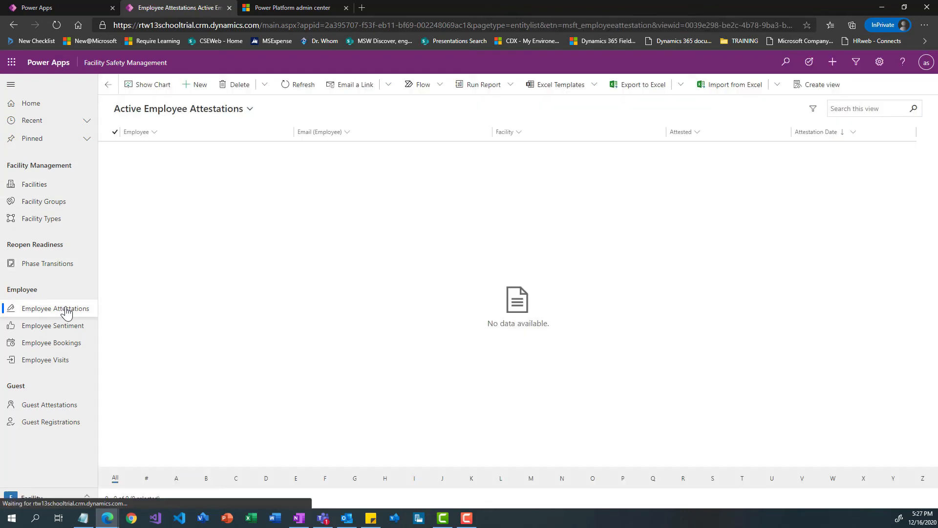
{"action": "left_click", "coordinate": [67, 329]}
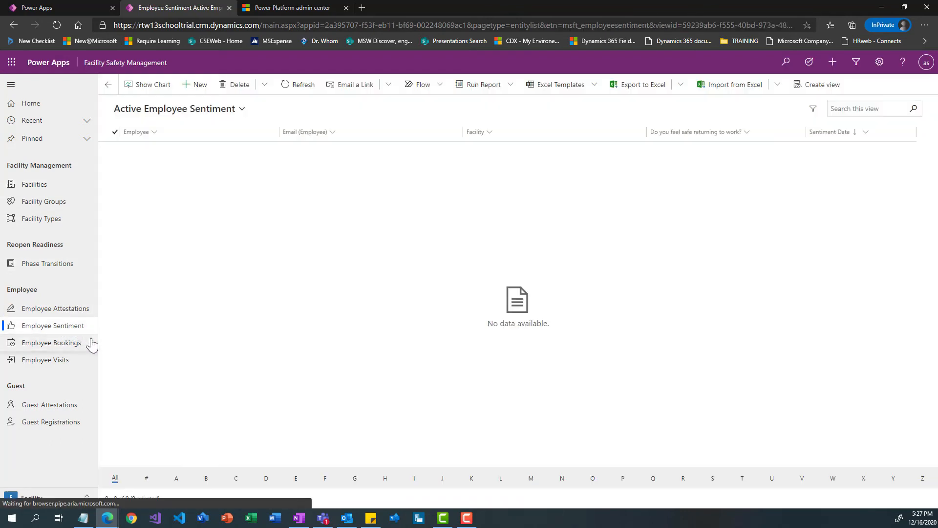
{"action": "left_click", "coordinate": [73, 345]}
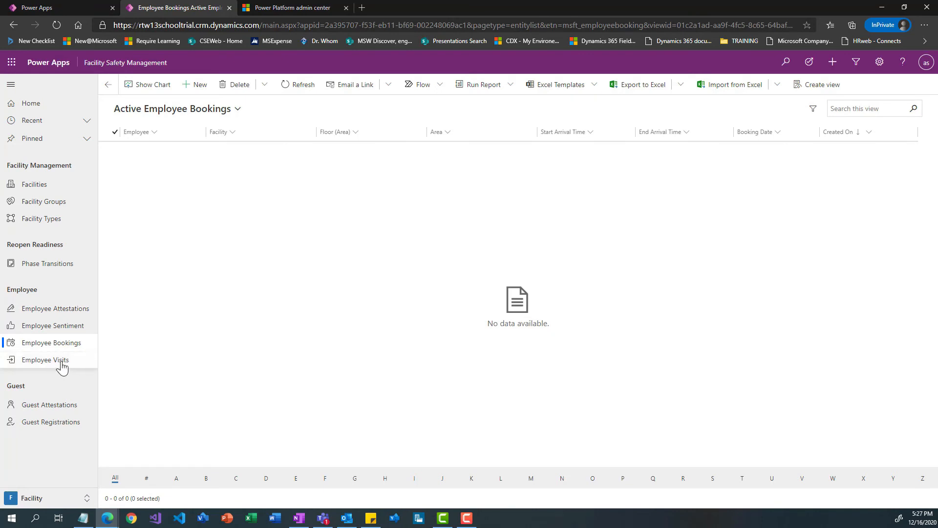
{"action": "left_click", "coordinate": [69, 361]}
{"action": "left_click", "coordinate": [73, 409]}
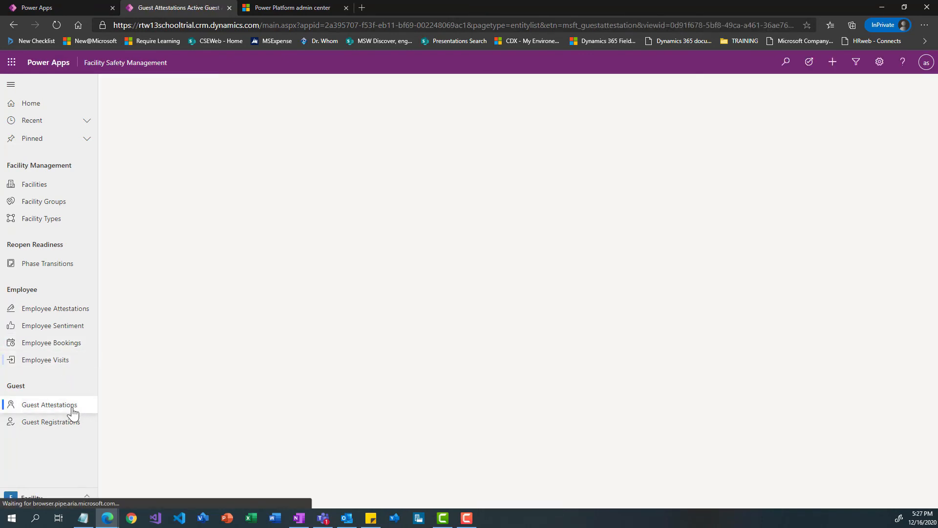
{"action": "left_click", "coordinate": [62, 428]}
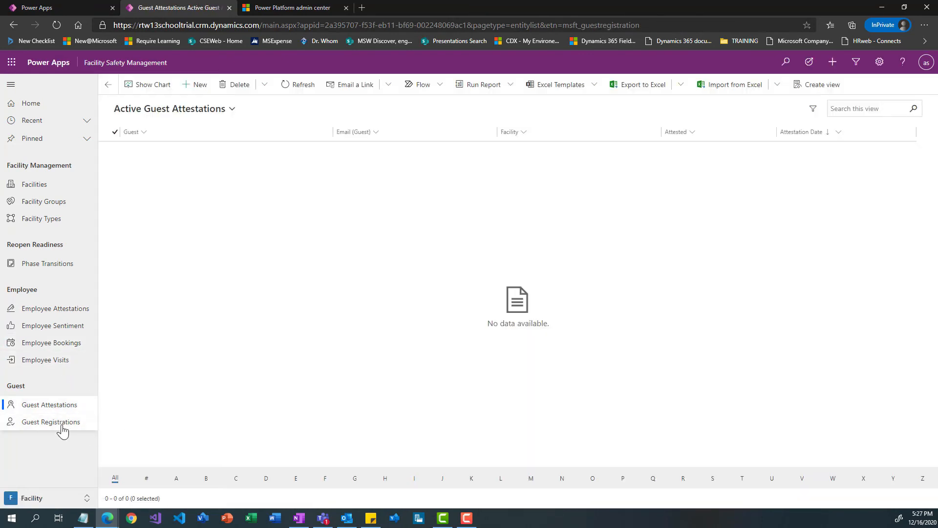
- Switch to the Solution Setup area and review the Default solution setting's general employee app settings and guest terms
{"action": "left_click", "coordinate": [52, 495]}
{"action": "left_click", "coordinate": [56, 481]}
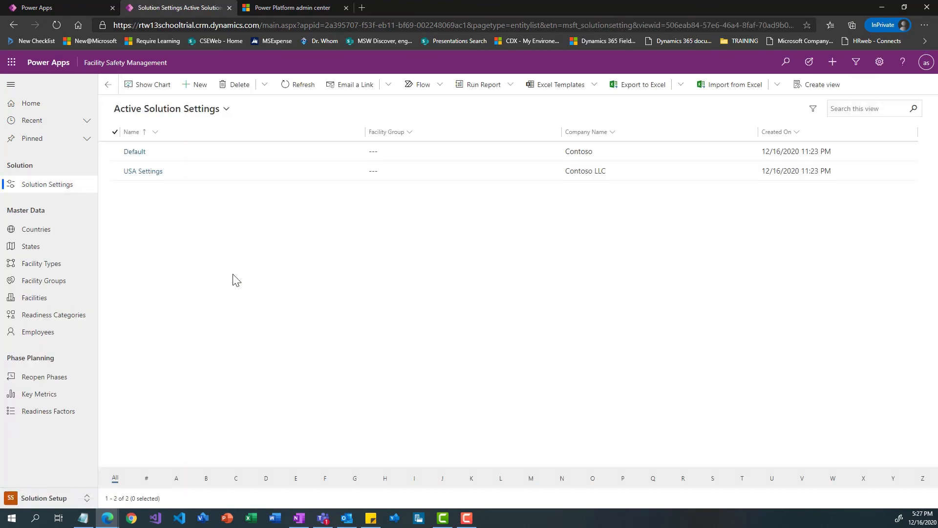
{"action": "left_click", "coordinate": [143, 153]}
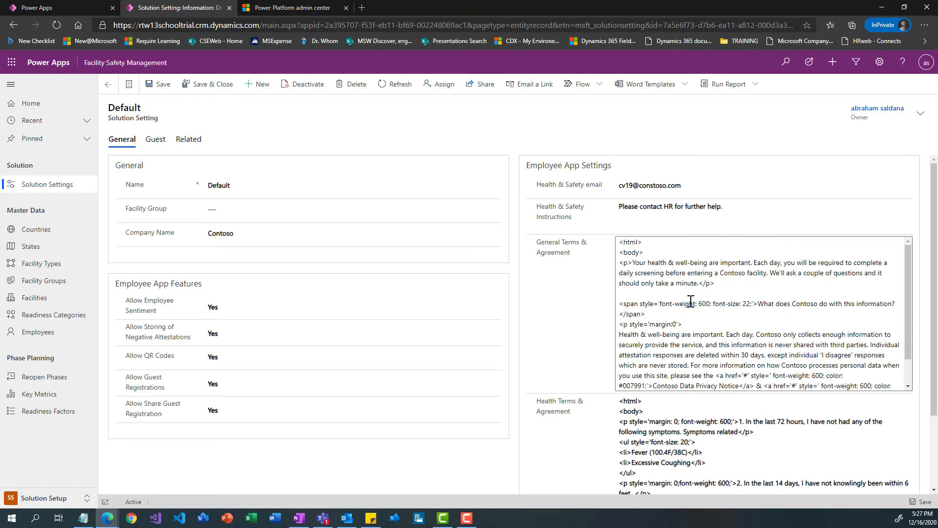
{"action": "scroll", "coordinate": [737, 375], "scroll_direction": "down", "scroll_amount": 3}
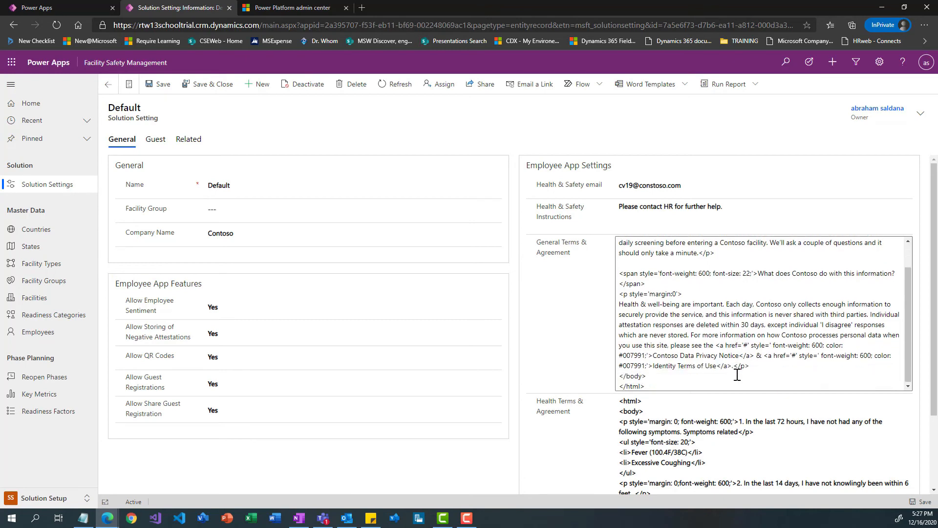
{"action": "scroll", "coordinate": [595, 372], "scroll_direction": "up", "scroll_amount": 3}
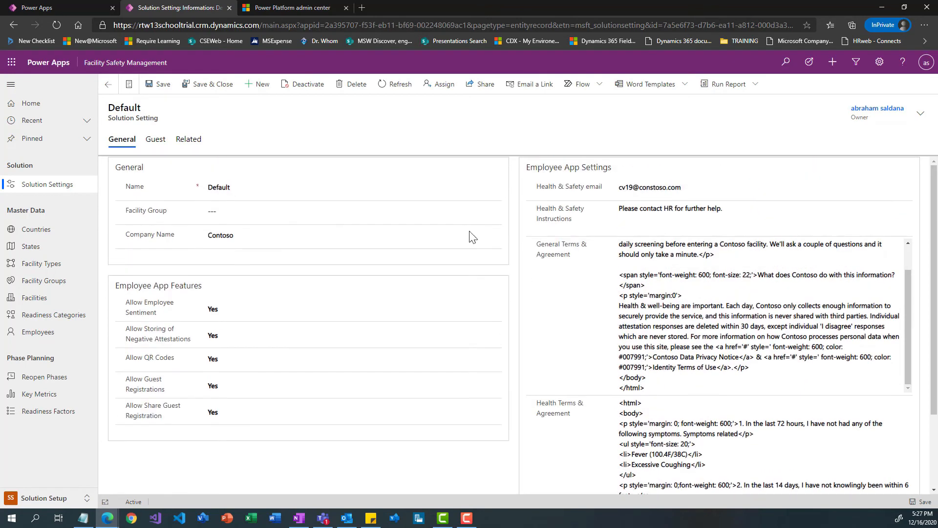
{"action": "left_click", "coordinate": [155, 143]}
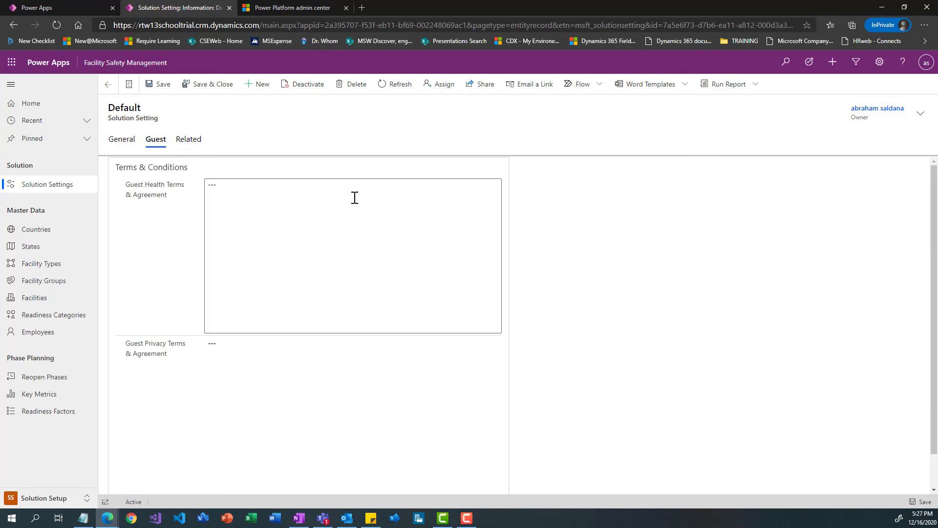
{"action": "scroll", "coordinate": [343, 191], "scroll_direction": "down", "scroll_amount": 1}
{"action": "scroll", "coordinate": [343, 191], "scroll_direction": "up", "scroll_amount": 1}
{"action": "left_click", "coordinate": [124, 148]}
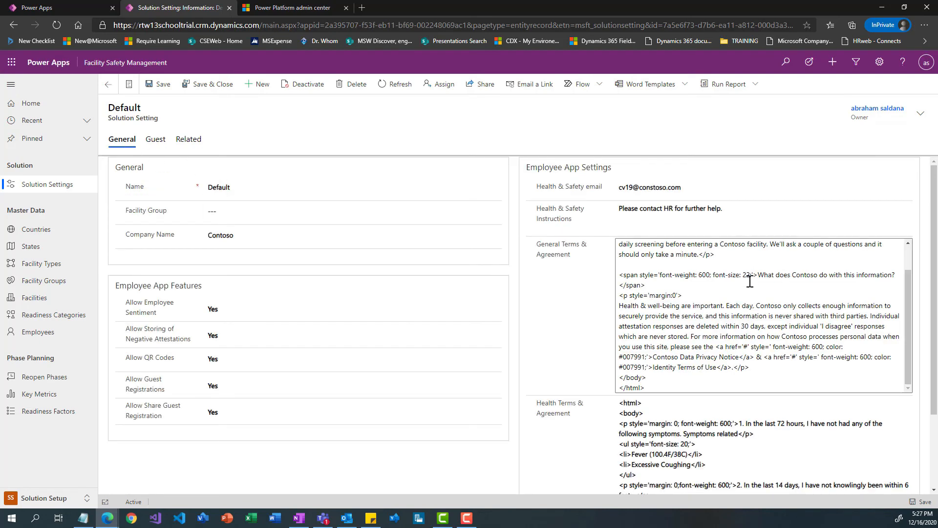
{"action": "scroll", "coordinate": [749, 282], "scroll_direction": "up", "scroll_amount": 1}
{"action": "scroll", "coordinate": [750, 282], "scroll_direction": "up", "scroll_amount": 1}
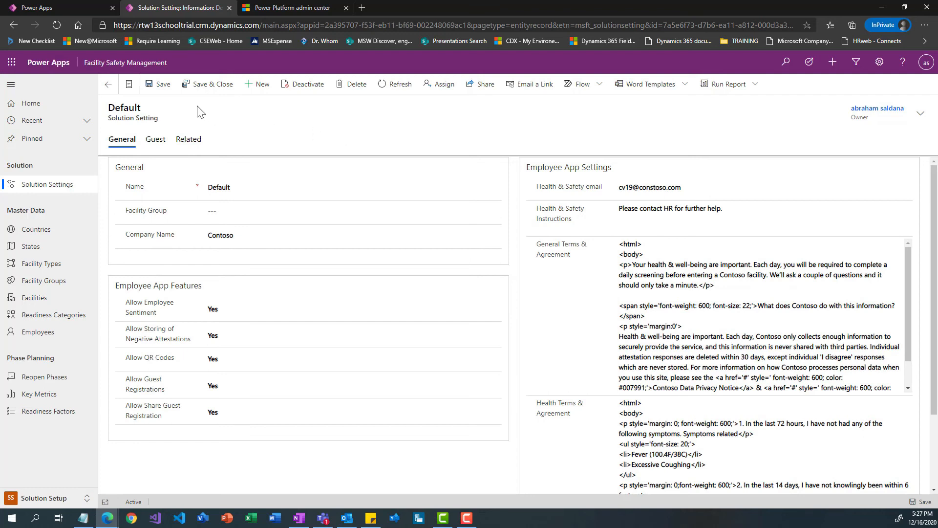
{"action": "left_click", "coordinate": [108, 86]}
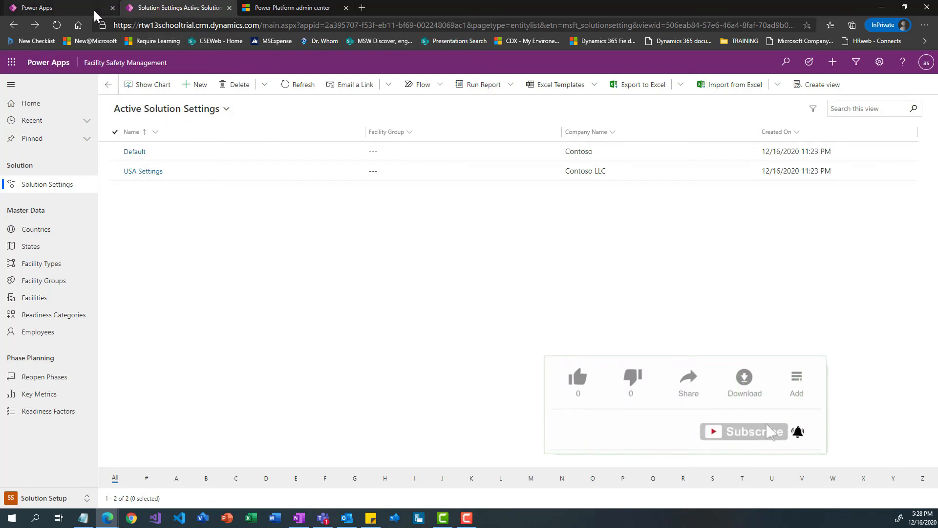
- Launch Employee Return to the Workplace from the Power Apps site's app list and grant it permission to use Office 365 Users
{"action": "left_click", "coordinate": [78, 8]}
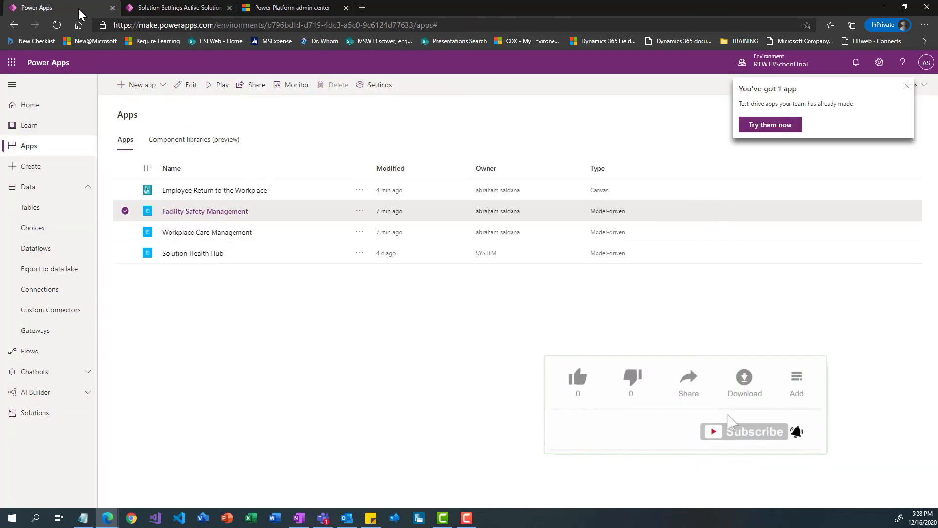
{"action": "left_click", "coordinate": [243, 192]}
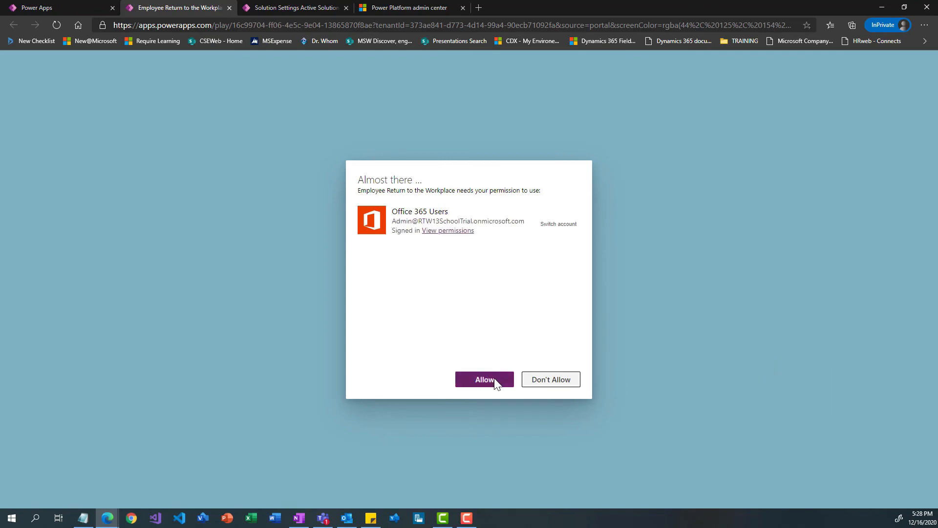
{"action": "left_click", "coordinate": [495, 379]}
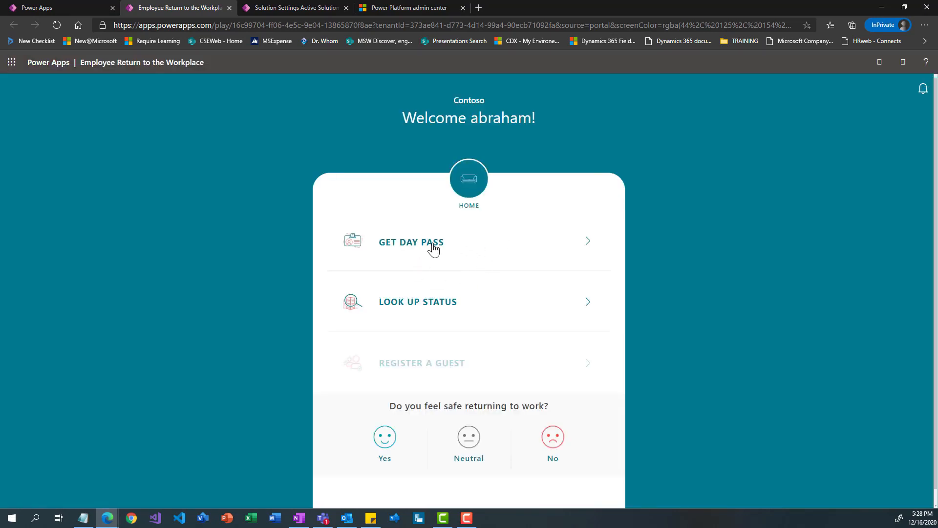
- Book a day pass for AUSTIN-10900, Floor 1, Area 2, with the 17:00 - 17:30 arrival window, and accept the daily health check terms
{"action": "left_click", "coordinate": [433, 248]}
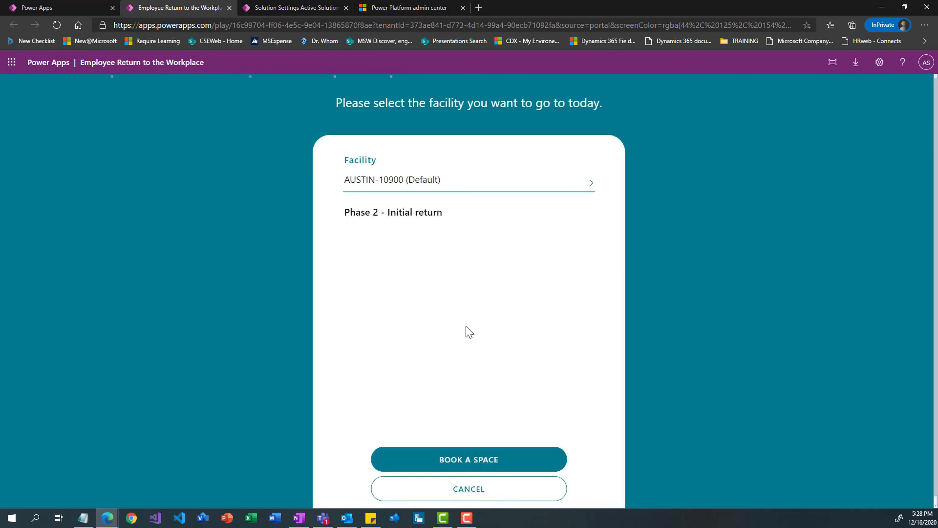
{"action": "left_click", "coordinate": [495, 462]}
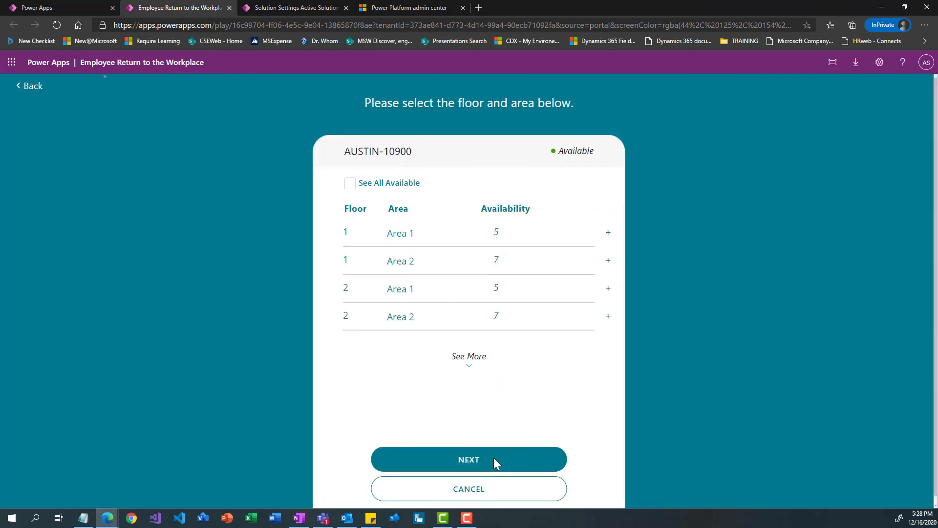
{"action": "left_click", "coordinate": [442, 272]}
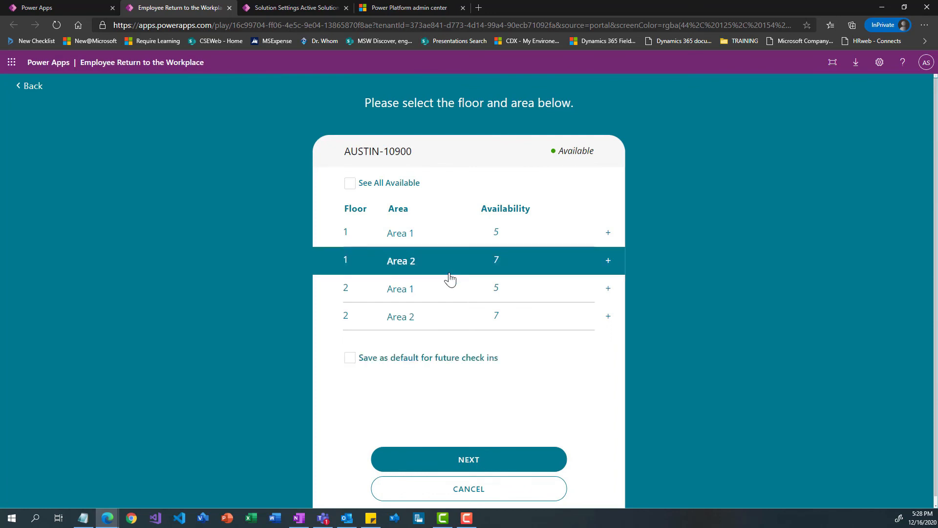
{"action": "left_click", "coordinate": [485, 462]}
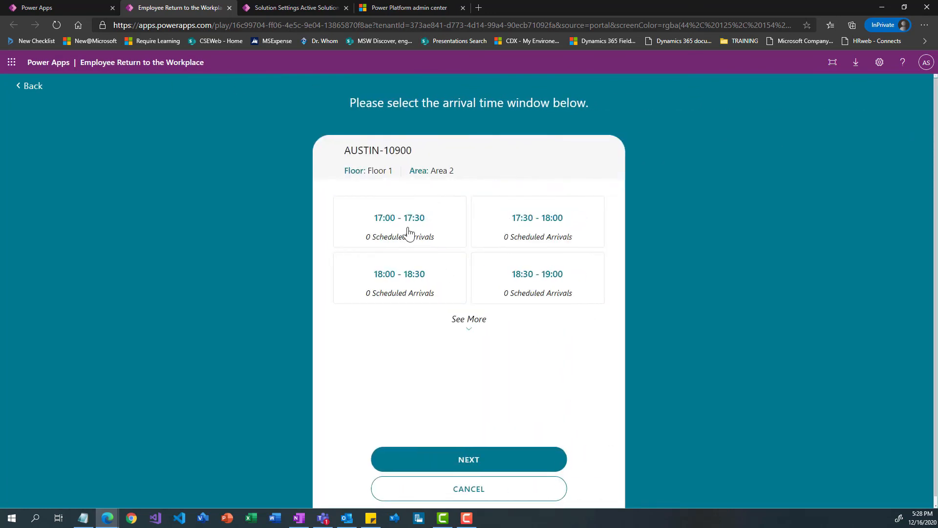
{"action": "left_click", "coordinate": [409, 233]}
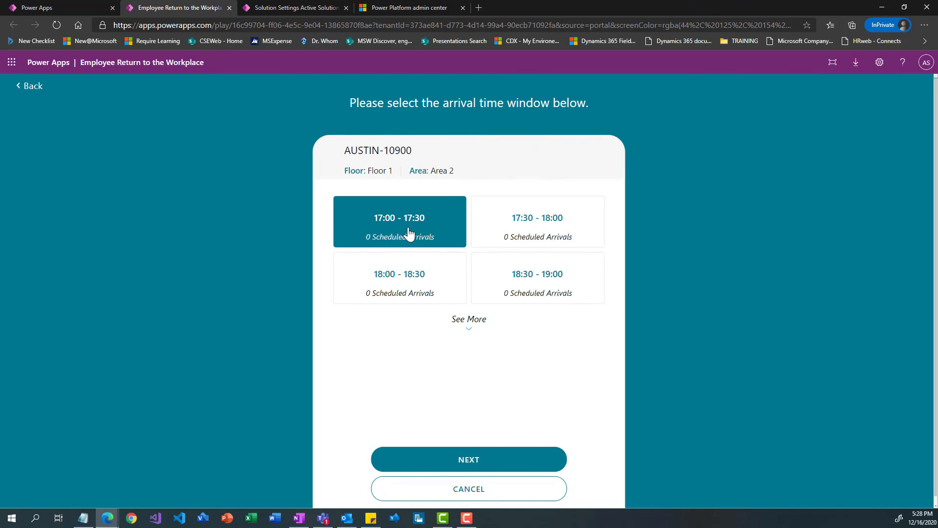
{"action": "left_click", "coordinate": [494, 460]}
{"action": "left_click", "coordinate": [503, 445]}
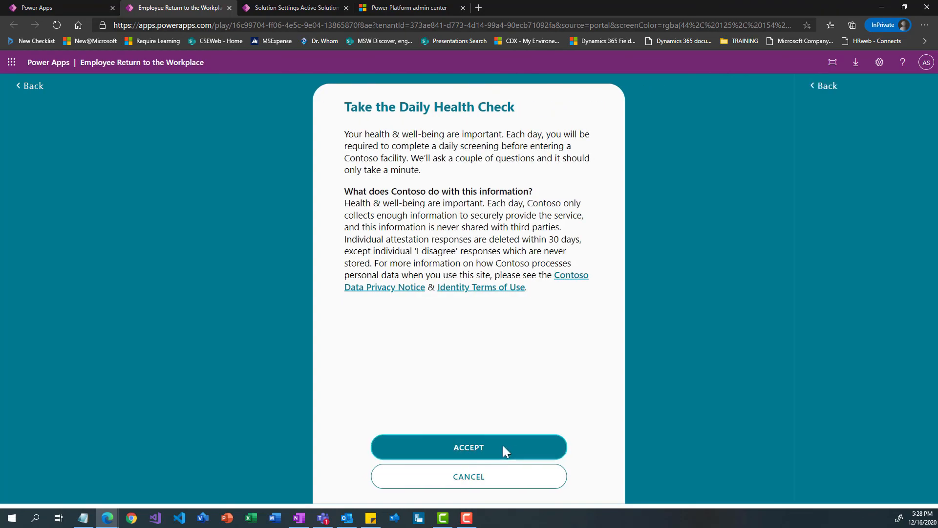
{"action": "left_click", "coordinate": [494, 444]}
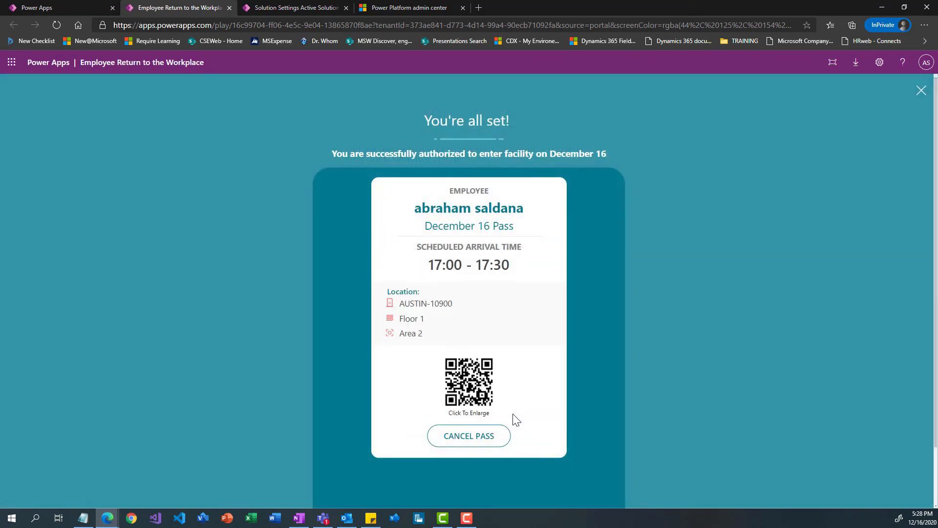
- Close the booking confirmation, review the day pass from the employee app's home page, and return to the home page
{"action": "left_click", "coordinate": [922, 92]}
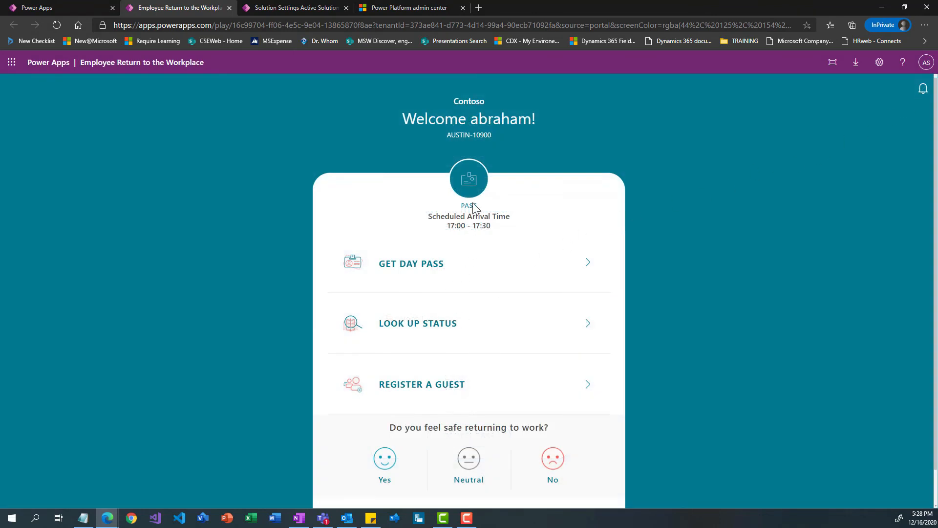
{"action": "left_click", "coordinate": [469, 183]}
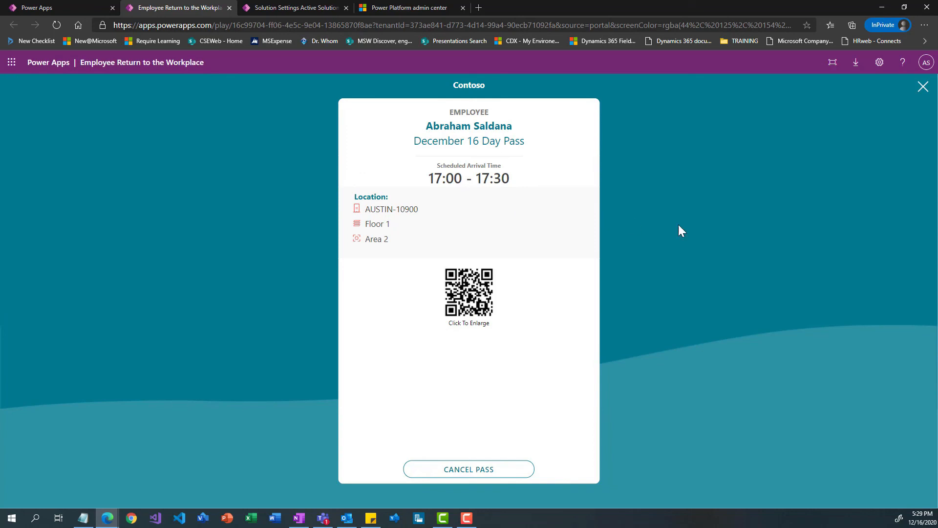
{"action": "left_click", "coordinate": [924, 88]}
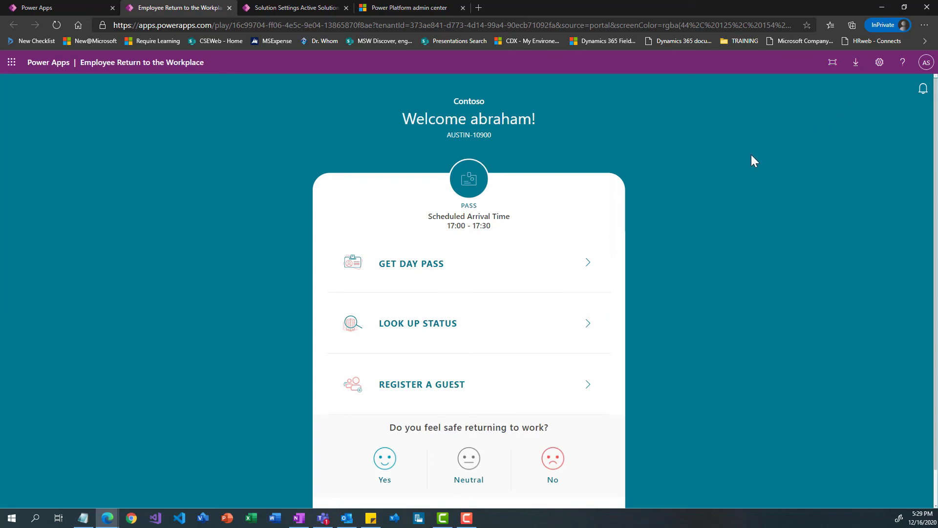